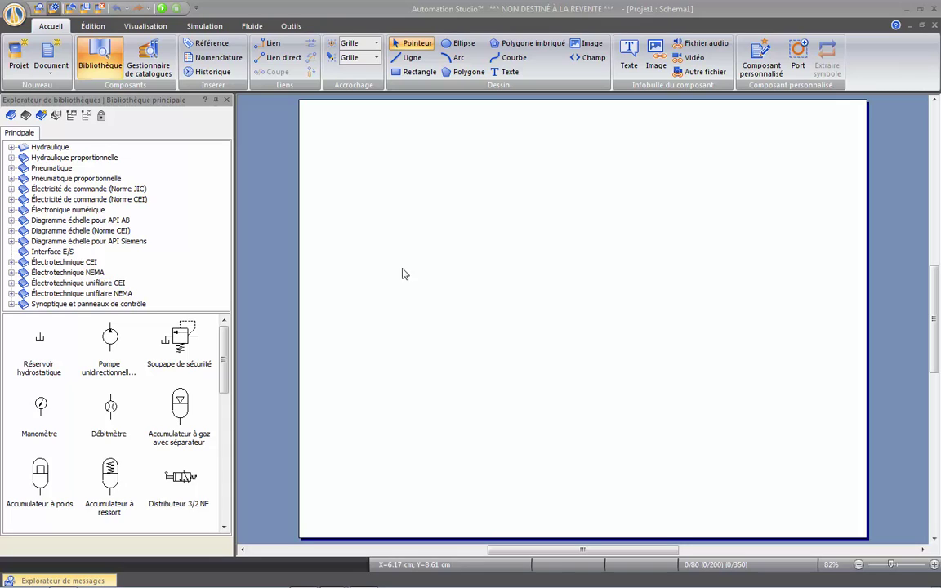
Create a new electrotechnical schematic document using the "Aucun" template
{"action": "left_click", "coordinate": [51, 65]}
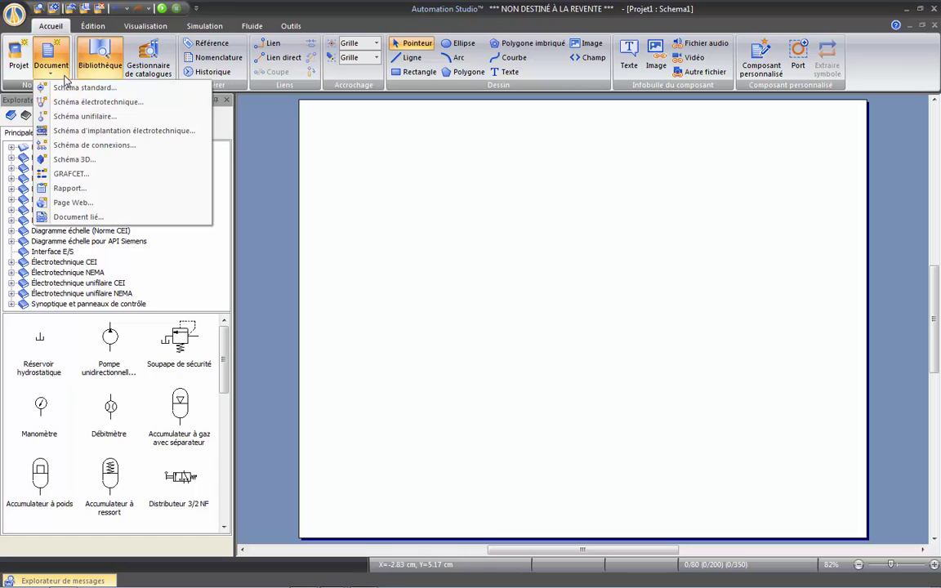
{"action": "left_click", "coordinate": [69, 103]}
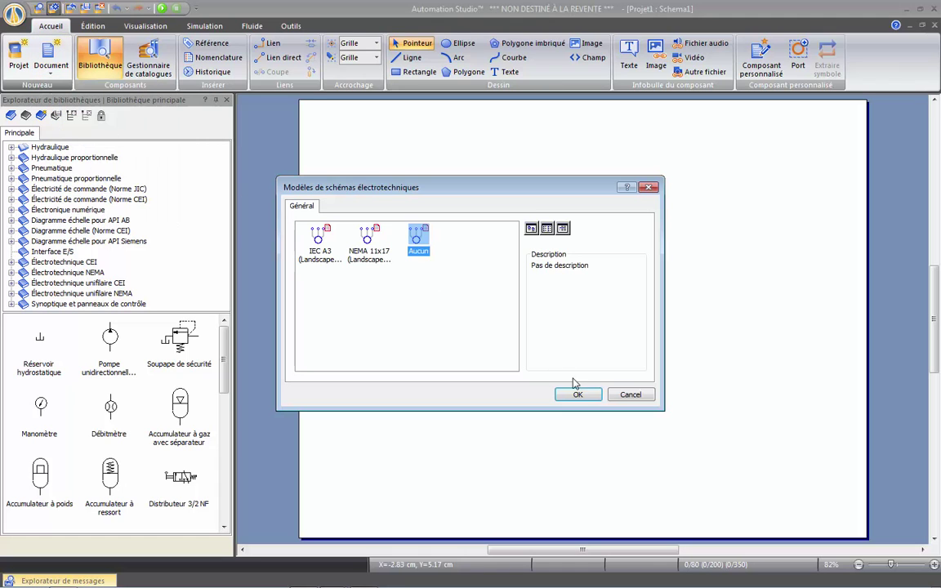
{"action": "left_click", "coordinate": [578, 394]}
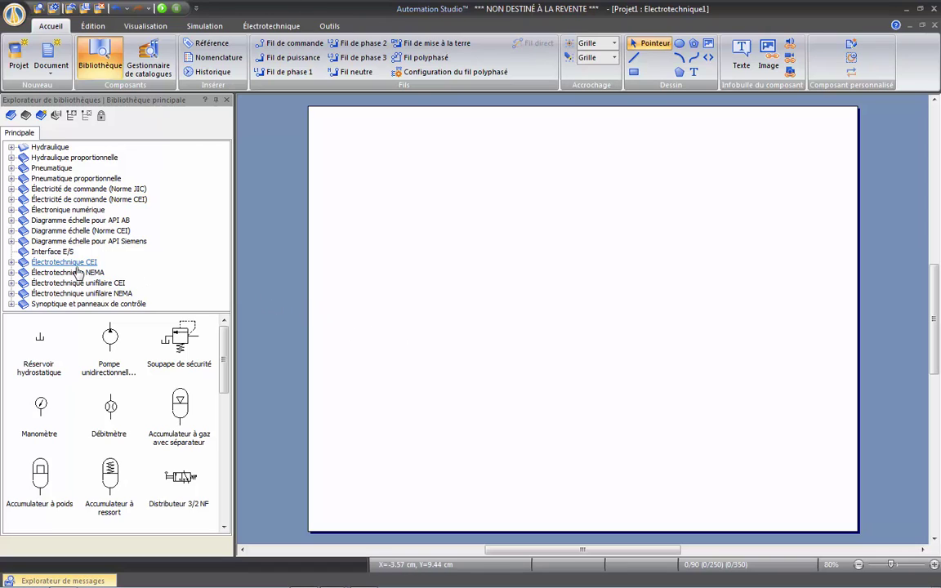
Open the Électrotechnique NEMA library and look through its component symbols
{"action": "left_click", "coordinate": [11, 274]}
{"action": "left_click", "coordinate": [75, 242]}
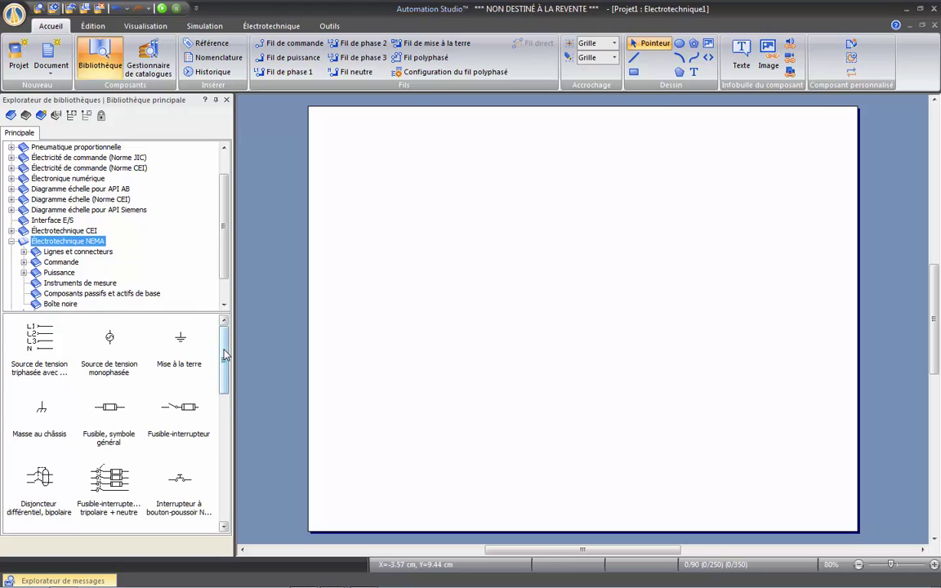
{"action": "scroll", "coordinate": [223, 400], "scroll_direction": "down", "scroll_amount": 3}
{"action": "scroll", "coordinate": [222, 400], "scroll_direction": "down", "scroll_amount": 5}
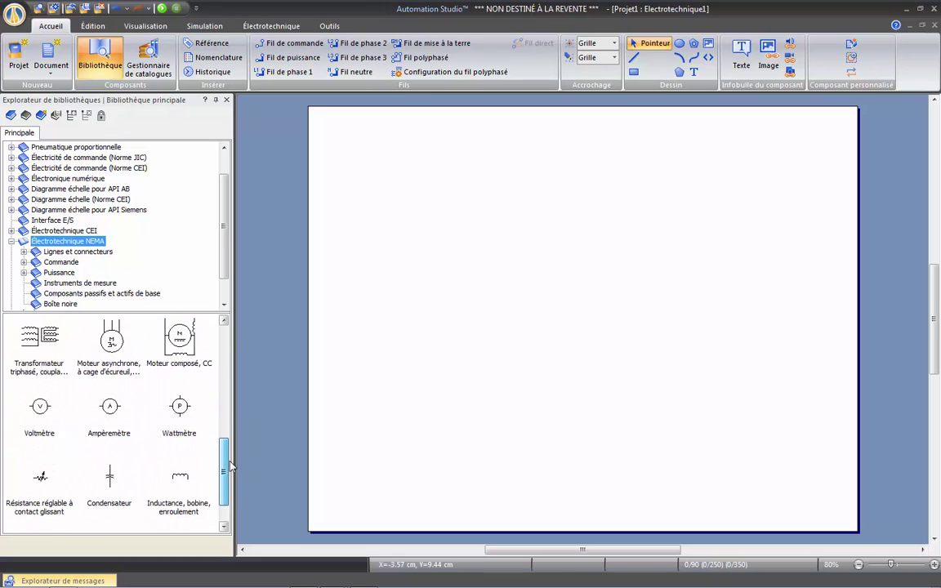
{"action": "scroll", "coordinate": [226, 376], "scroll_direction": "up", "scroll_amount": 7}
{"action": "scroll", "coordinate": [230, 351], "scroll_direction": "up", "scroll_amount": 1}
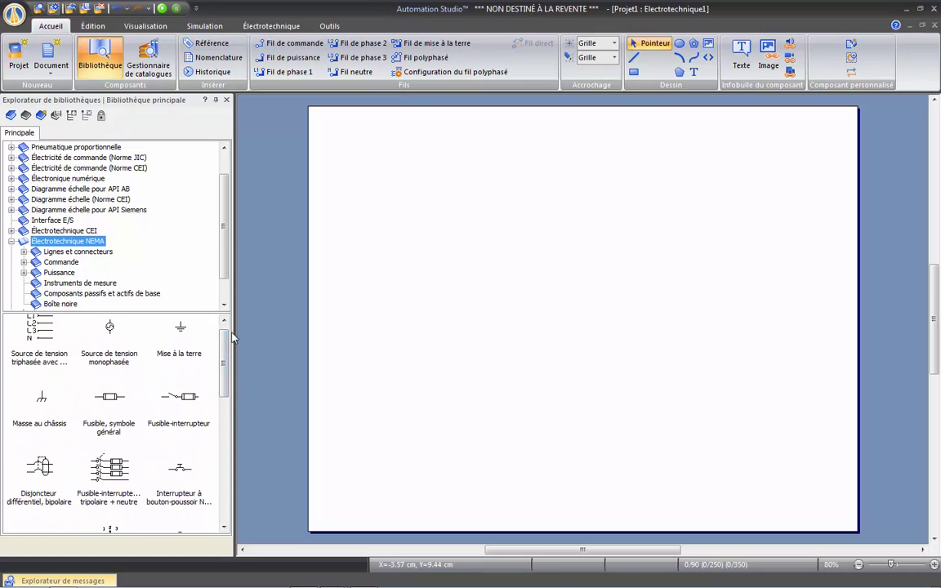
Place a three-phase voltage source (Source de tension triphasée) from the NEMA power sources on the left part of the sheet
{"action": "scroll", "coordinate": [223, 276], "scroll_direction": "down", "scroll_amount": 1}
{"action": "scroll", "coordinate": [223, 276], "scroll_direction": "down", "scroll_amount": 1}
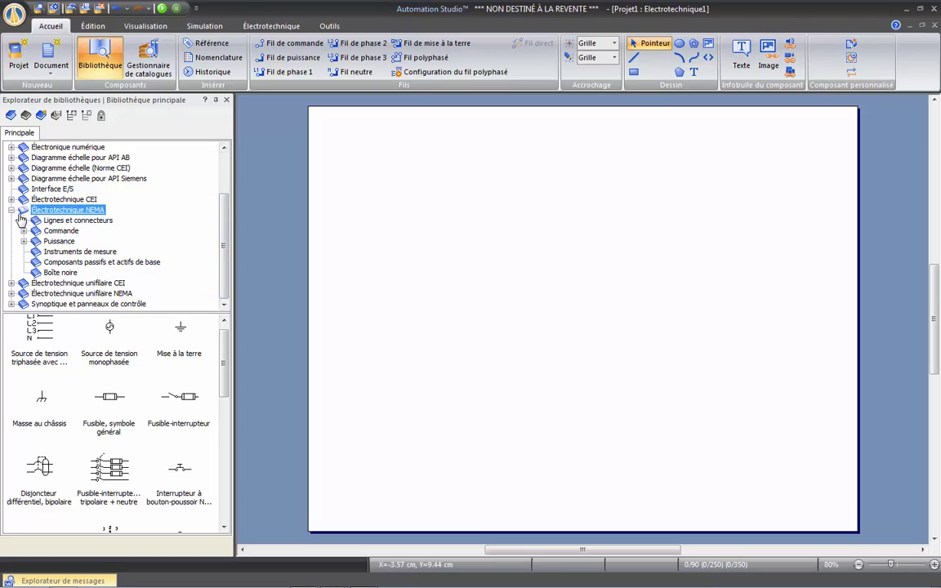
{"action": "left_click", "coordinate": [24, 241]}
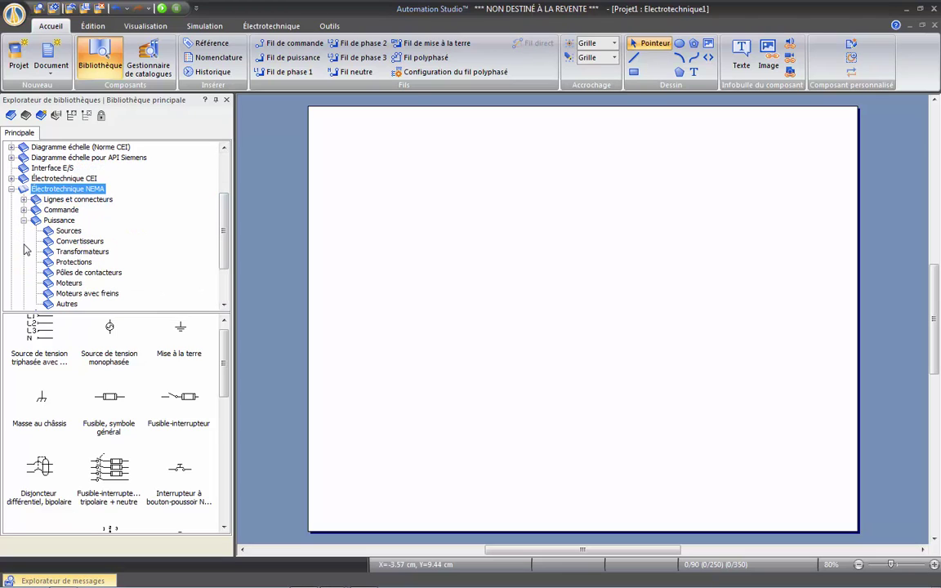
{"action": "scroll", "coordinate": [203, 229], "scroll_direction": "down", "scroll_amount": 1}
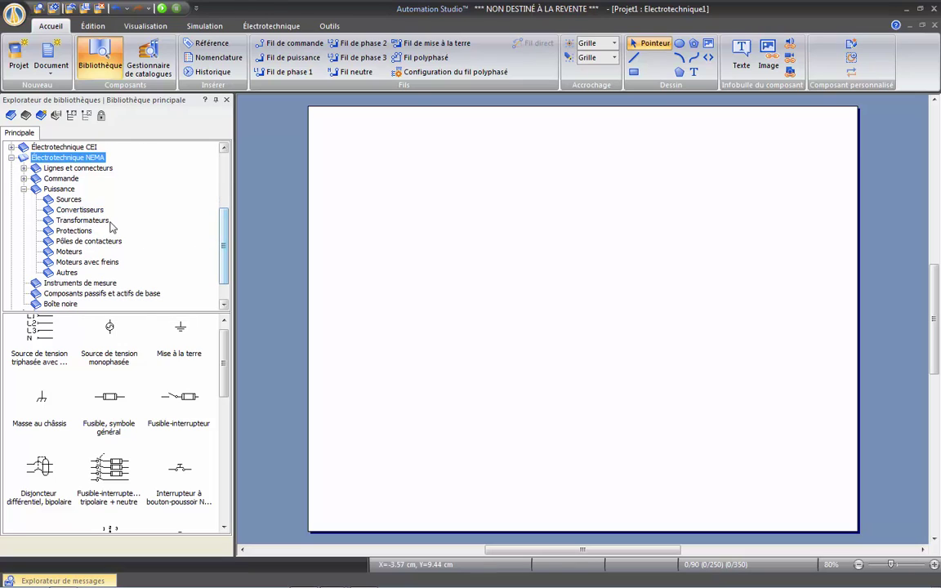
{"action": "left_click", "coordinate": [69, 200]}
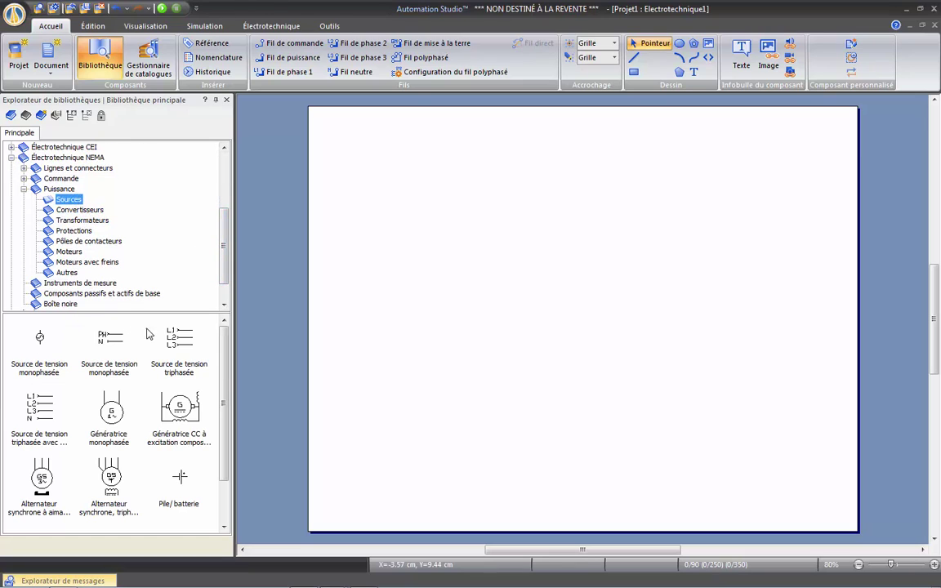
{"action": "left_click_drag", "start_coordinate": [198, 345], "coordinate": [393, 297]}
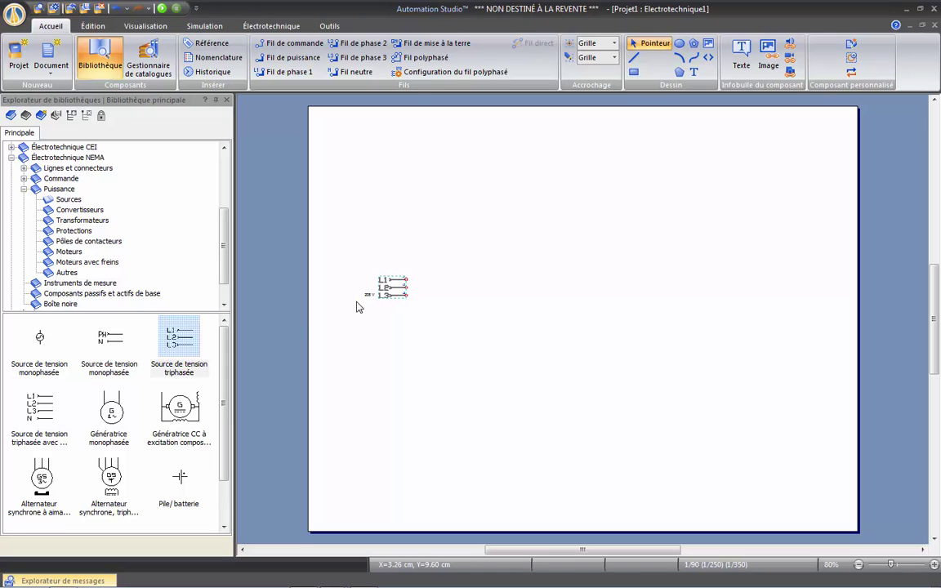
Place a three-phase squirrel-cage asynchronous motor right of the source, and a three-pole NO contactor contact between them
{"action": "left_click", "coordinate": [69, 251]}
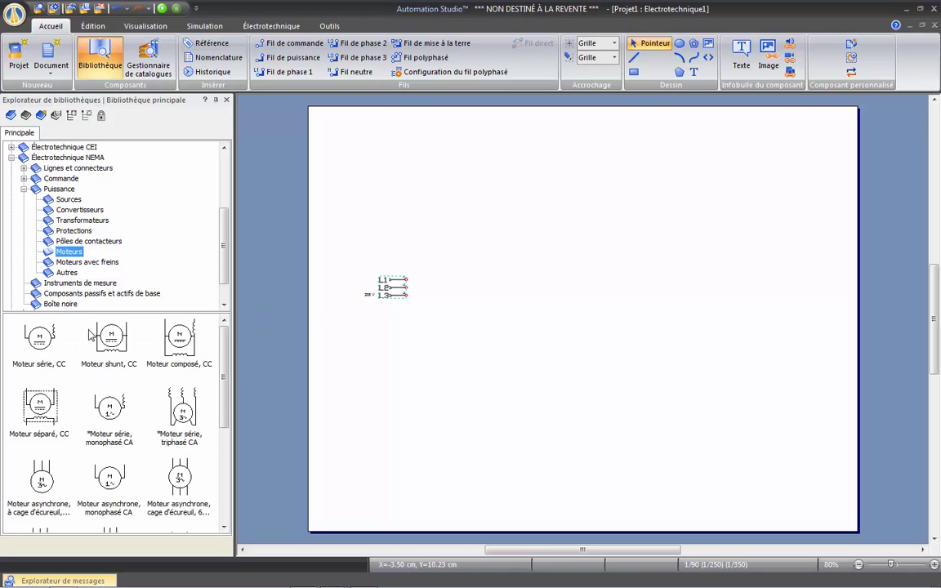
{"action": "left_click_drag", "start_coordinate": [41, 476], "coordinate": [623, 326]}
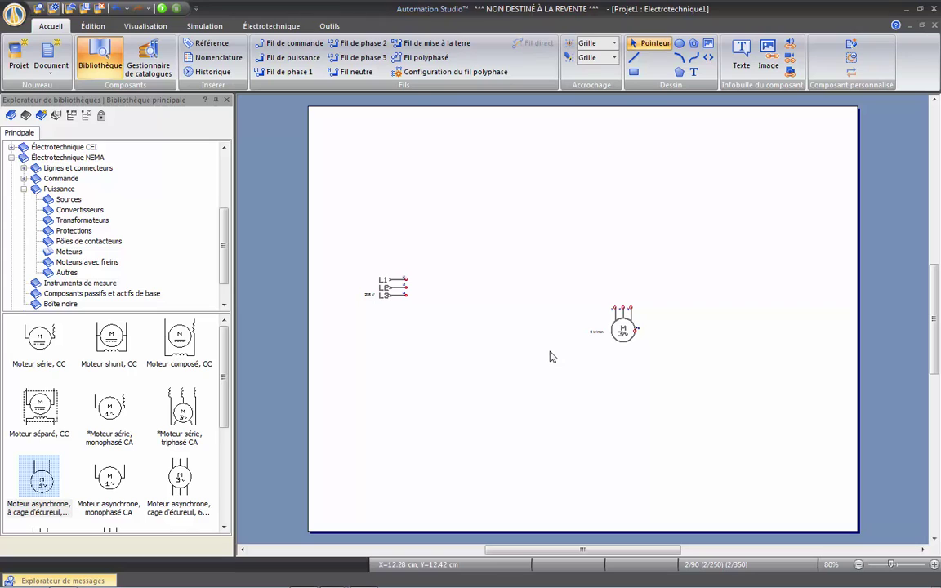
{"action": "left_click", "coordinate": [106, 242]}
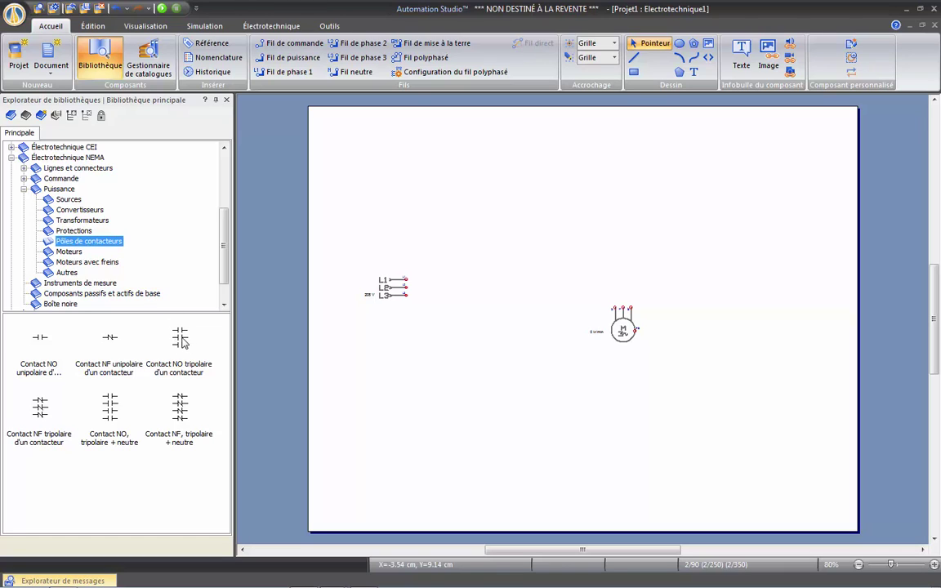
{"action": "left_click_drag", "start_coordinate": [181, 343], "coordinate": [506, 299]}
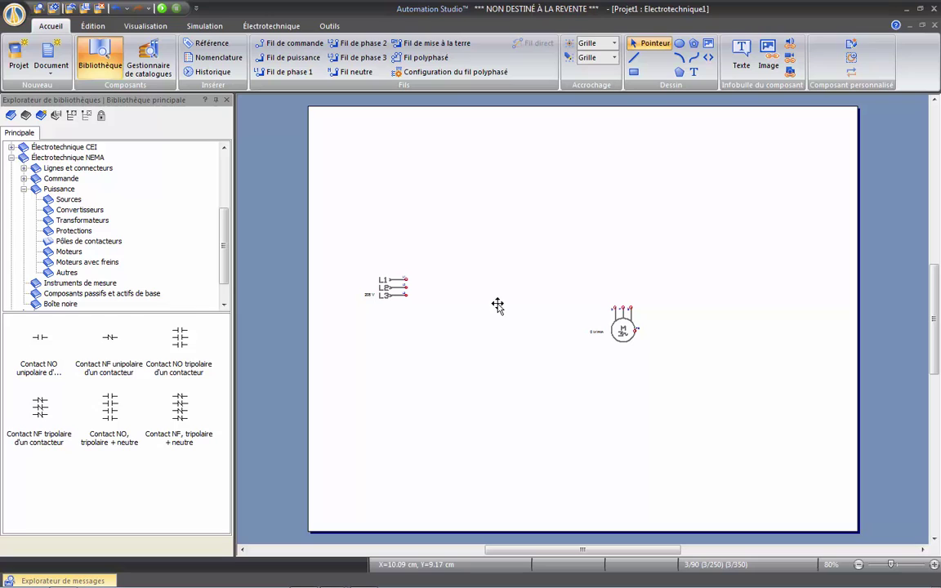
{"action": "right_click", "coordinate": [486, 347]}
{"action": "left_click", "coordinate": [576, 441]}
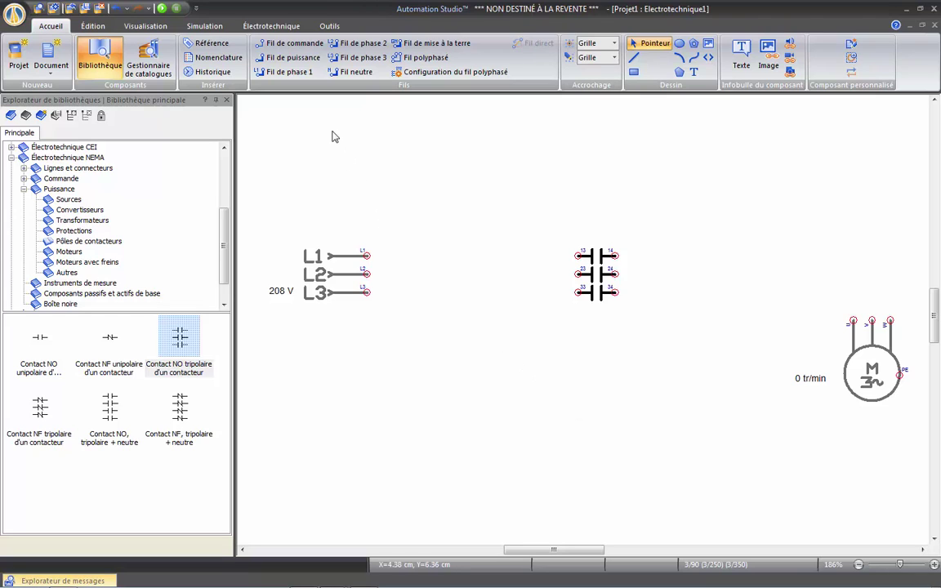
Wire source terminals L1, L2 and L3 to contact terminals 13, 23 and 33 using phase 1, phase 2 and phase 3 wires
{"action": "left_click", "coordinate": [306, 79]}
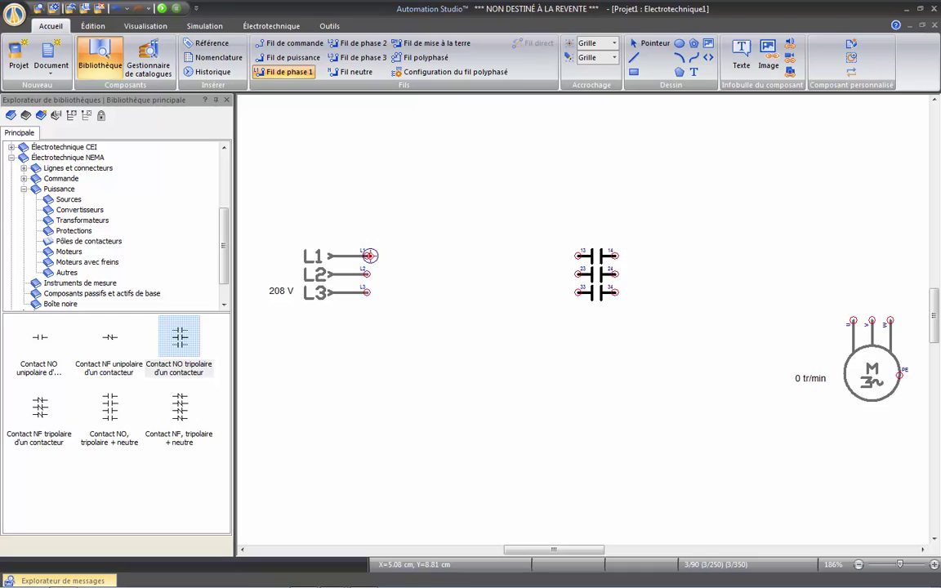
{"action": "left_click", "coordinate": [366, 256]}
{"action": "left_click", "coordinate": [578, 256]}
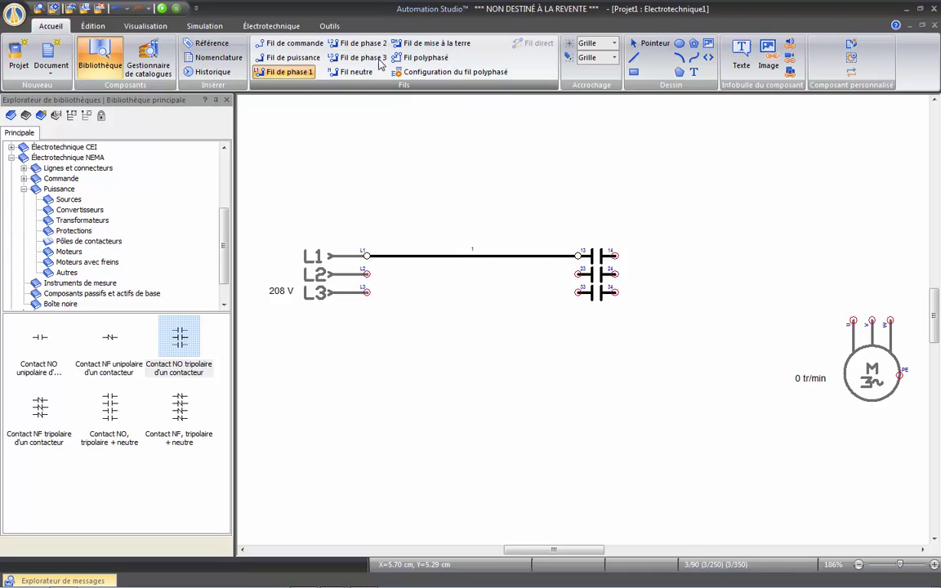
{"action": "left_click", "coordinate": [367, 274]}
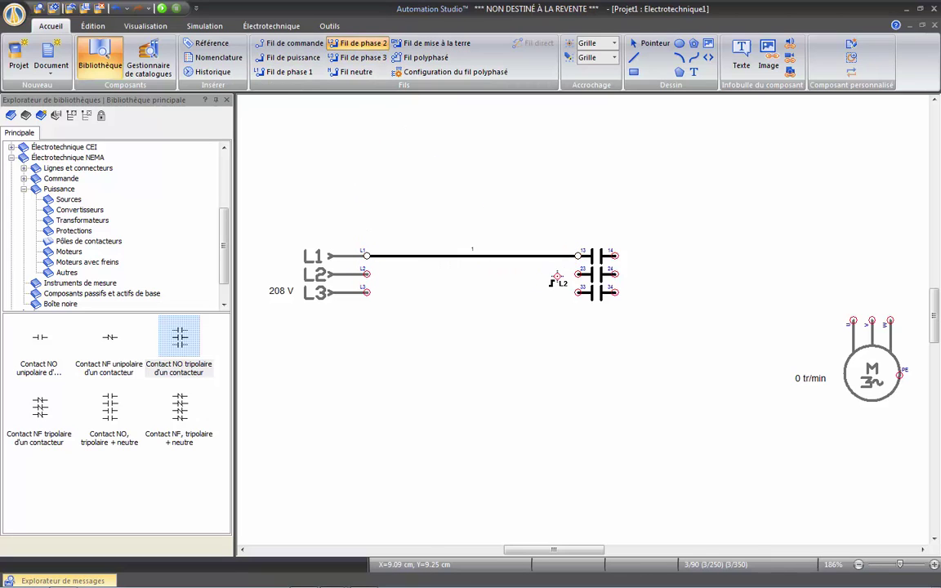
{"action": "left_click", "coordinate": [578, 273]}
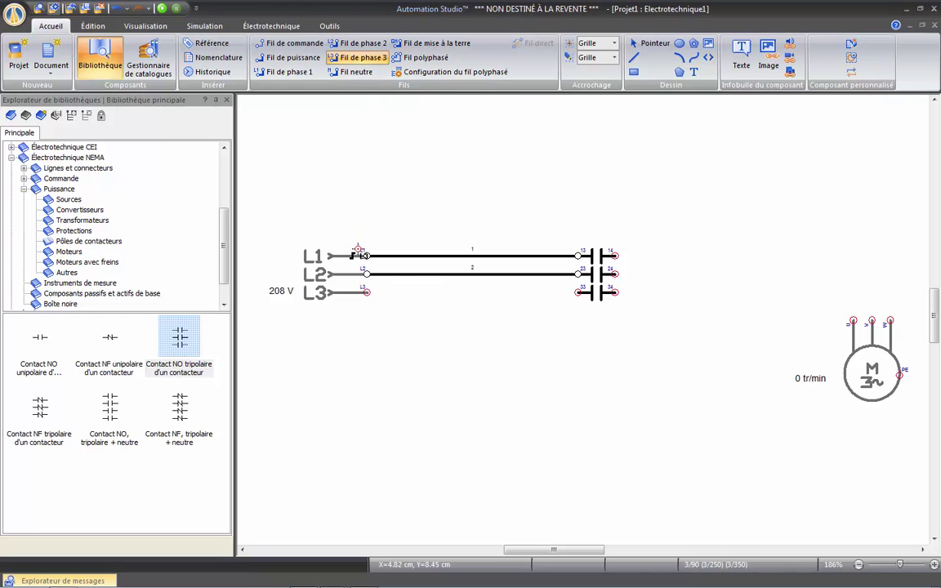
{"action": "left_click", "coordinate": [365, 291]}
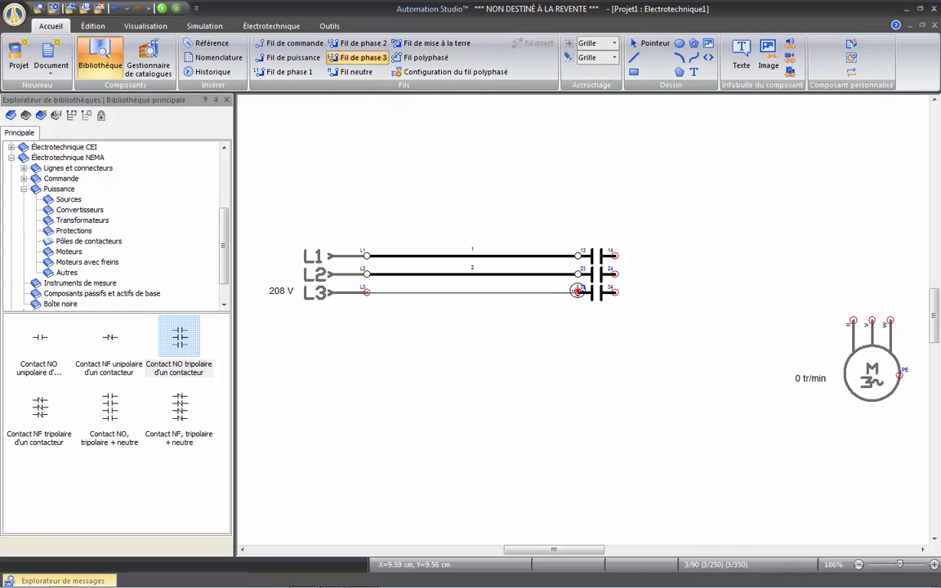
{"action": "left_click", "coordinate": [578, 291]}
{"action": "key", "text": "Escape"}
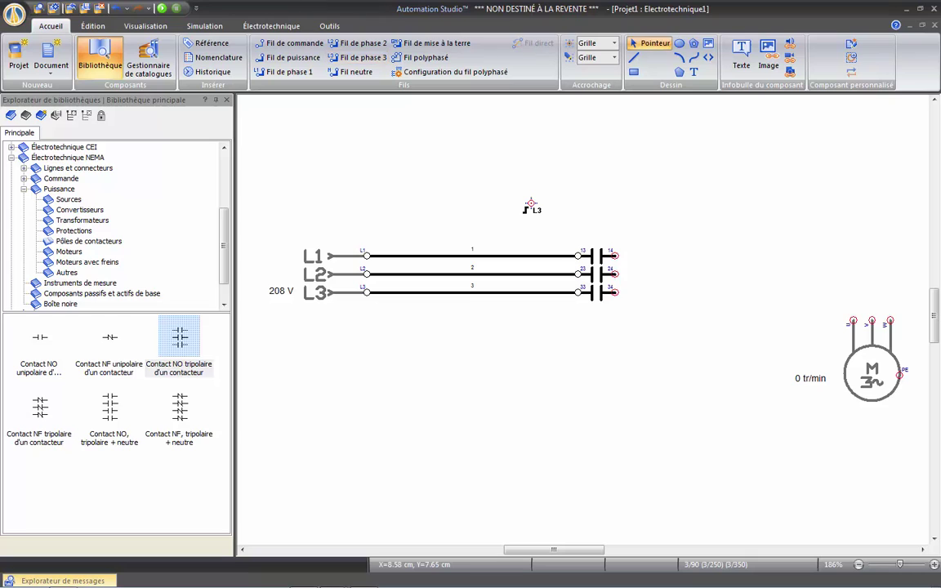
Configure the polyphase wire with the normal L1 L2 L3 arrangement
{"action": "left_click", "coordinate": [444, 74]}
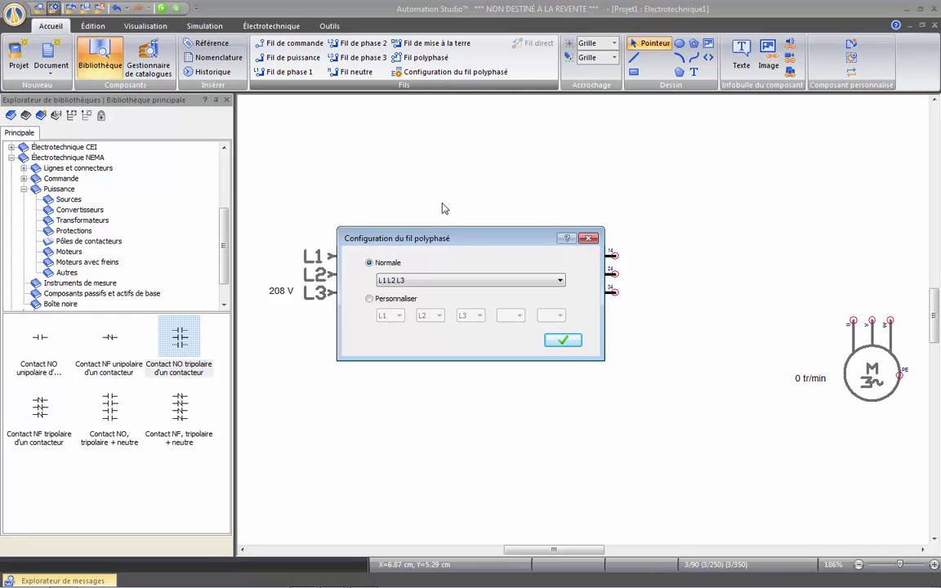
{"action": "left_click", "coordinate": [500, 288]}
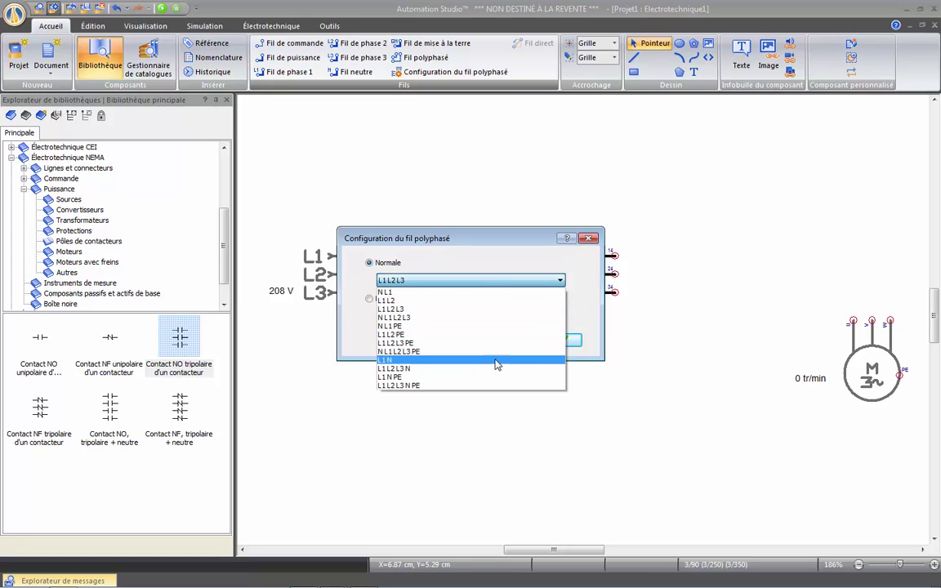
{"action": "left_click", "coordinate": [496, 311]}
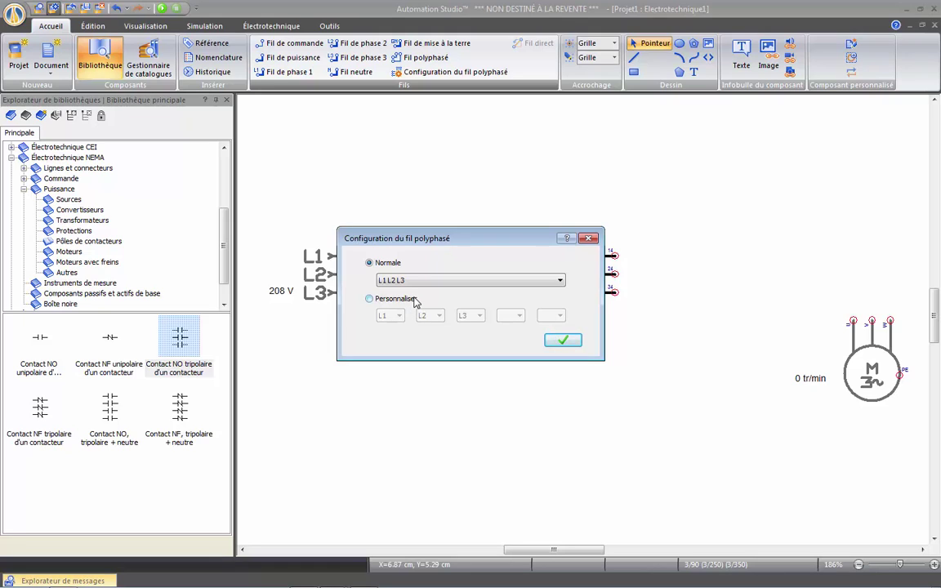
{"action": "left_click", "coordinate": [563, 341]}
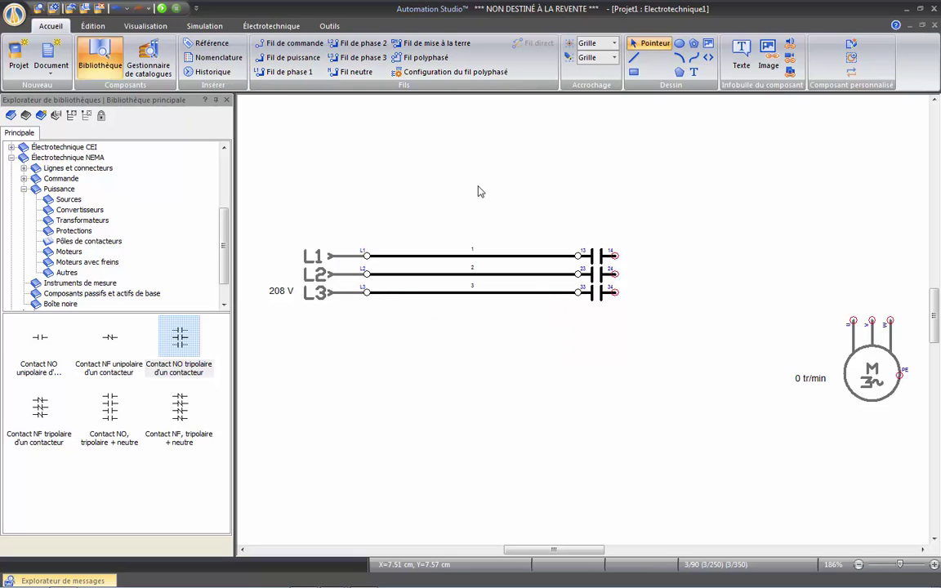
Connect contact terminals 14, 24 and 34 to motor terminals U, V and W with a polyphase wire
{"action": "left_click", "coordinate": [421, 57]}
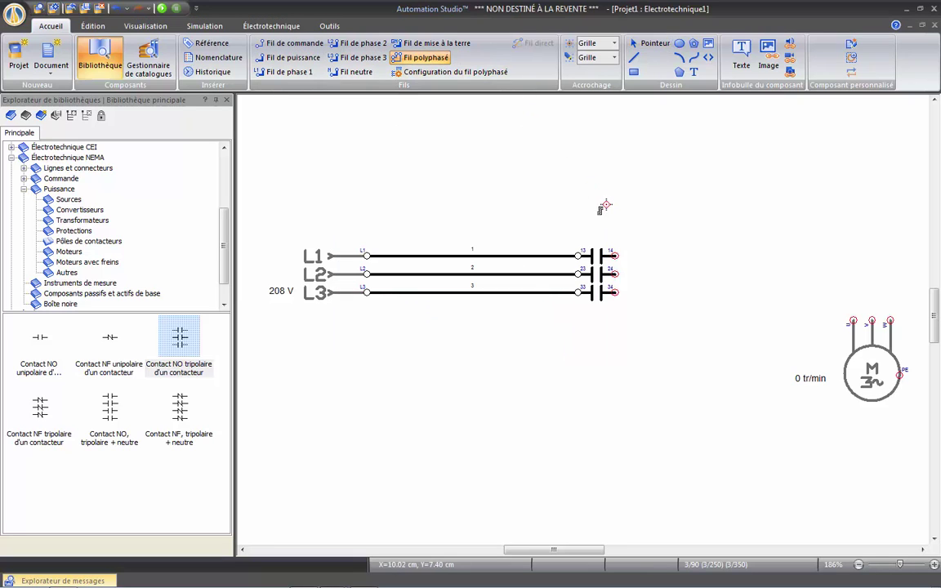
{"action": "left_click", "coordinate": [614, 256]}
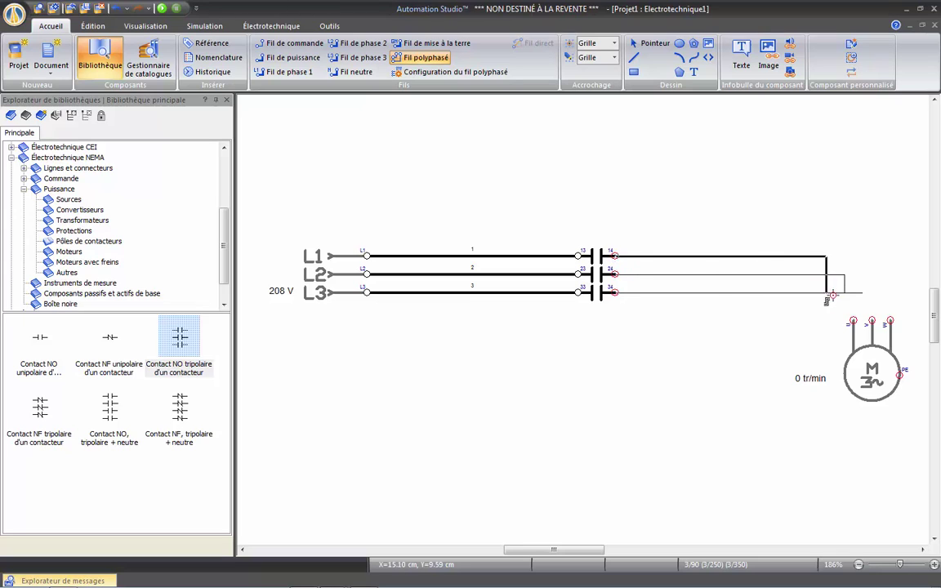
{"action": "left_click", "coordinate": [850, 319]}
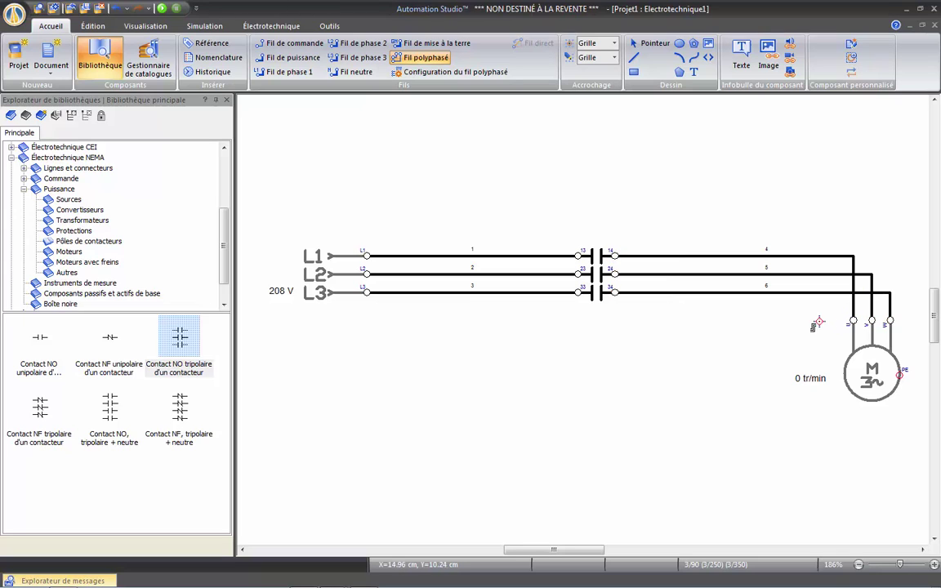
{"action": "key", "text": "Escape"}
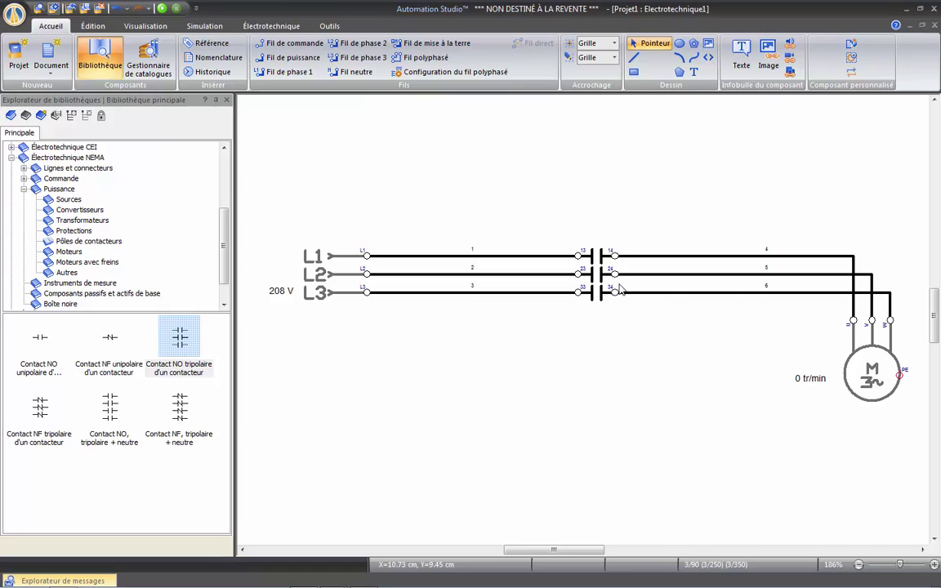
Duplicate the three-pole contact above the original and connect terminals 13, 23 and 33 of the copy to the supply lines with a polyphase wire
{"action": "left_click_drag", "start_coordinate": [597, 282], "coordinate": [597, 189]}
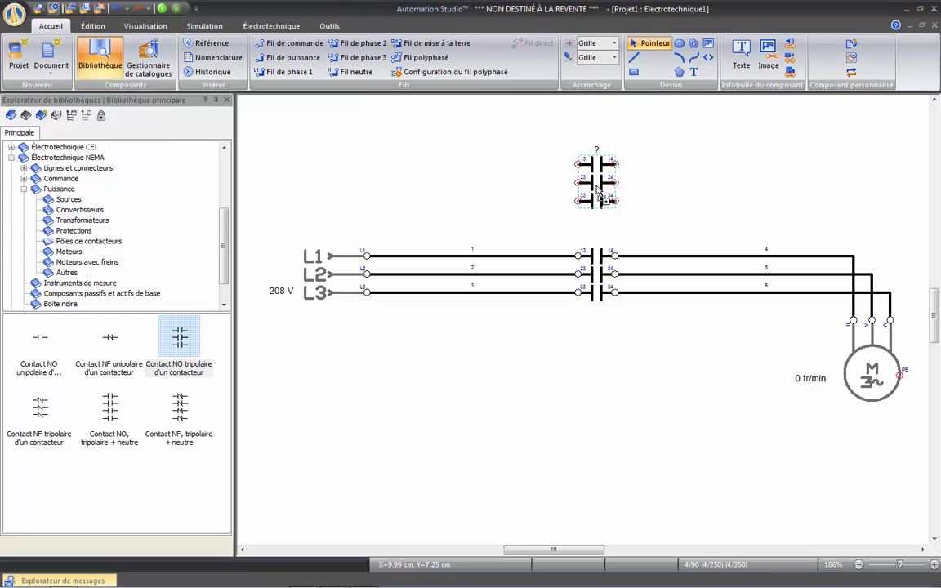
{"action": "left_click", "coordinate": [415, 57]}
{"action": "mouse_move", "coordinate": [576, 167]}
{"action": "left_mouse_down"}
{"action": "mouse_move", "coordinate": [550, 164]}
{"action": "mouse_move", "coordinate": [500, 185]}
{"action": "mouse_move", "coordinate": [502, 255]}
{"action": "mouse_move", "coordinate": [520, 231]}
{"action": "left_mouse_up"}
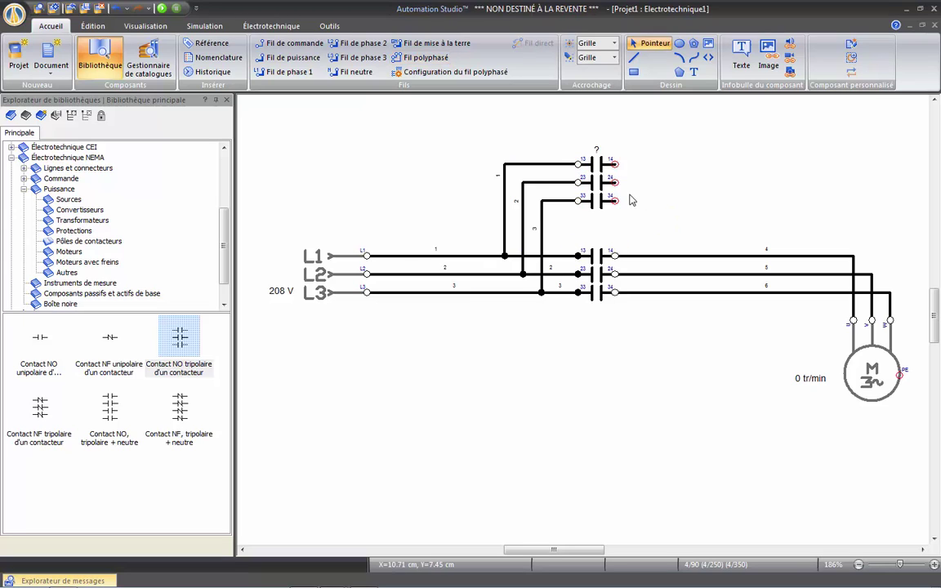
{"action": "key", "text": "Escape"}
Wire upper contact terminals 14, 24 and 34 to lower contact terminals 14, 34 and 24 using phase 1, phase 2 and phase 3 wires
{"action": "left_click", "coordinate": [304, 73]}
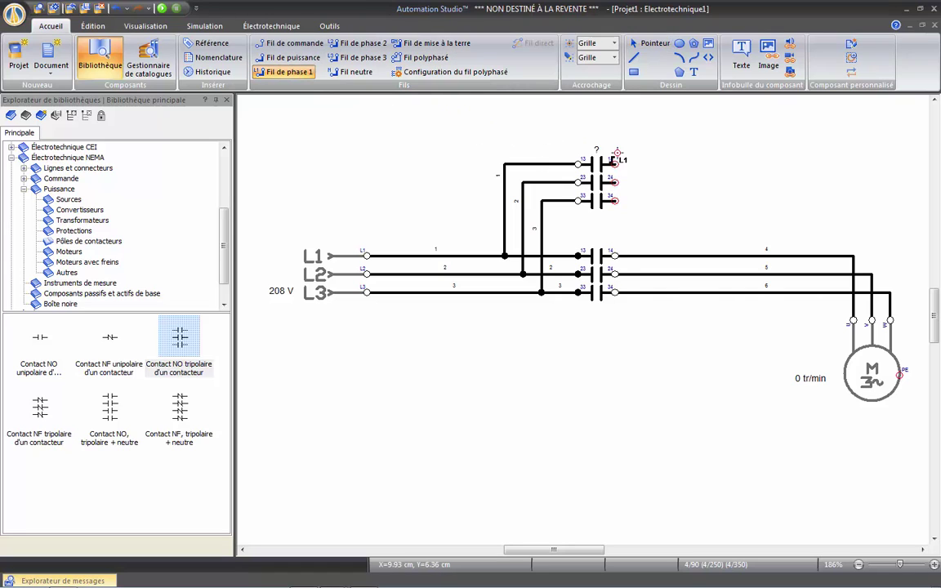
{"action": "left_click_drag", "start_coordinate": [614, 164], "coordinate": [616, 256]}
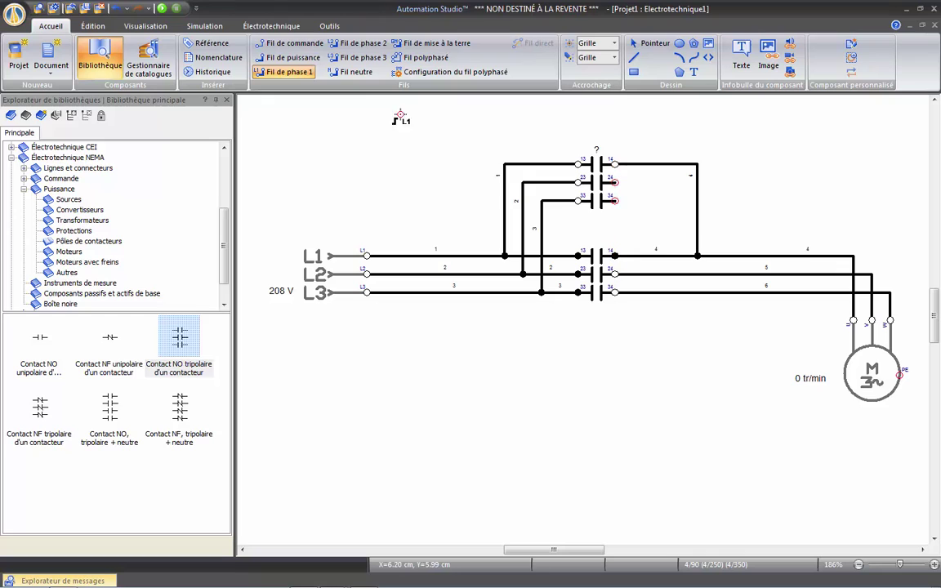
{"action": "left_click", "coordinate": [359, 43]}
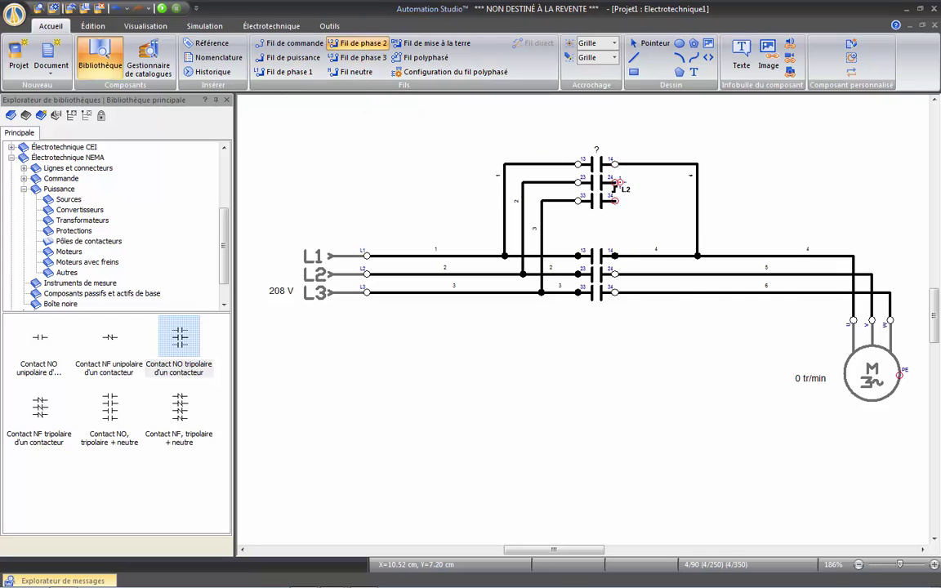
{"action": "left_click_drag", "start_coordinate": [614, 182], "coordinate": [688, 291]}
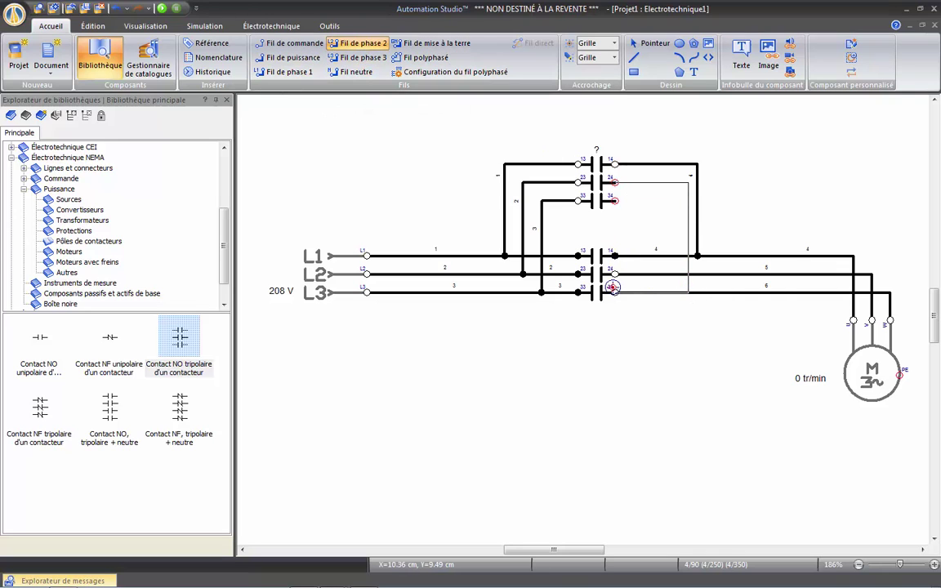
{"action": "left_click", "coordinate": [365, 59]}
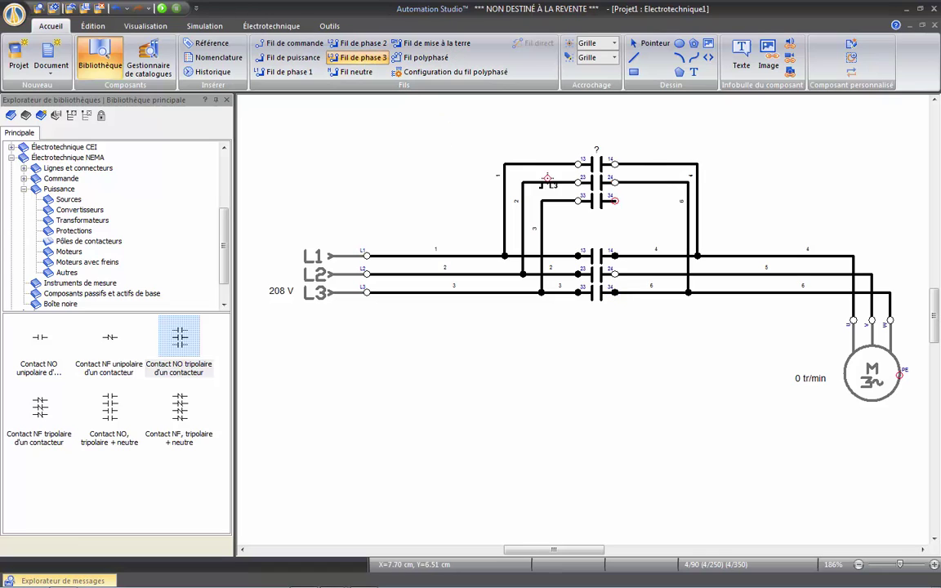
{"action": "left_click_drag", "start_coordinate": [614, 200], "coordinate": [679, 273]}
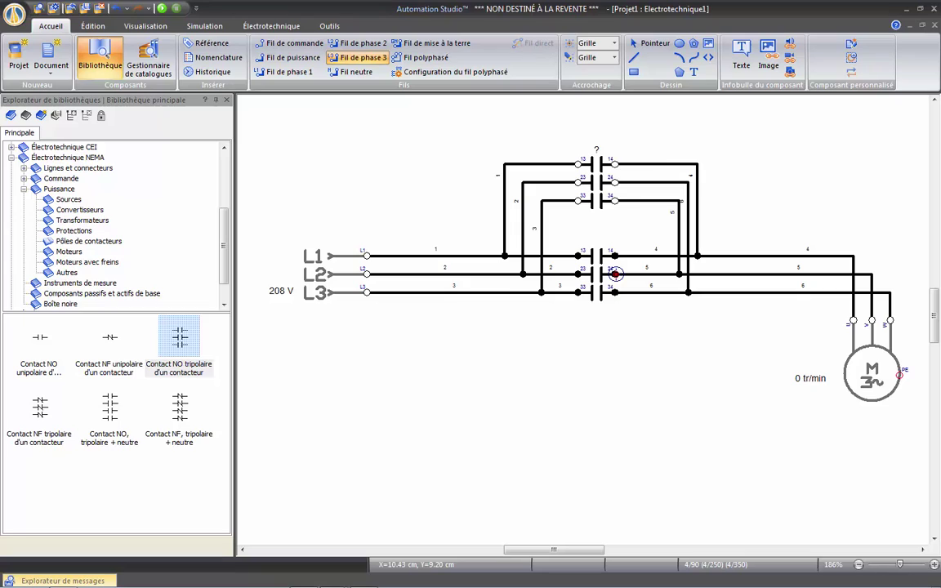
{"action": "key", "text": "Escape"}
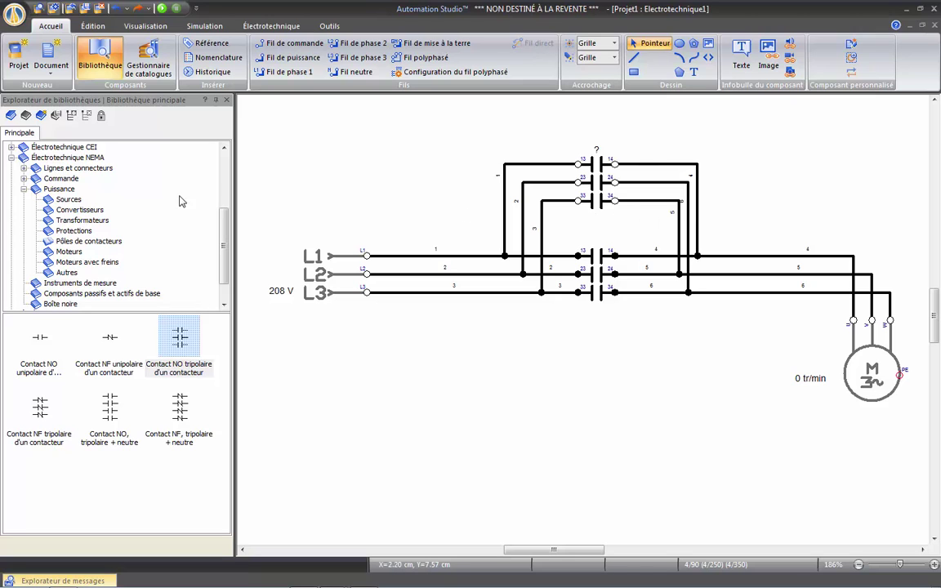
Add a NEMA three-pole thermal relay from the power protections beside the motor and give it the alias OL1
{"action": "left_click", "coordinate": [82, 230]}
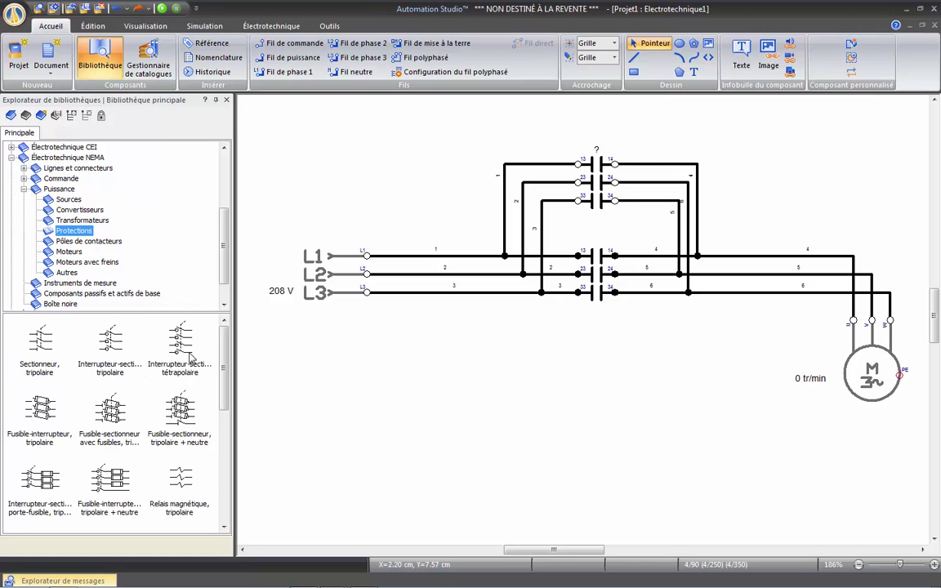
{"action": "scroll", "coordinate": [193, 392], "scroll_direction": "down", "scroll_amount": 2}
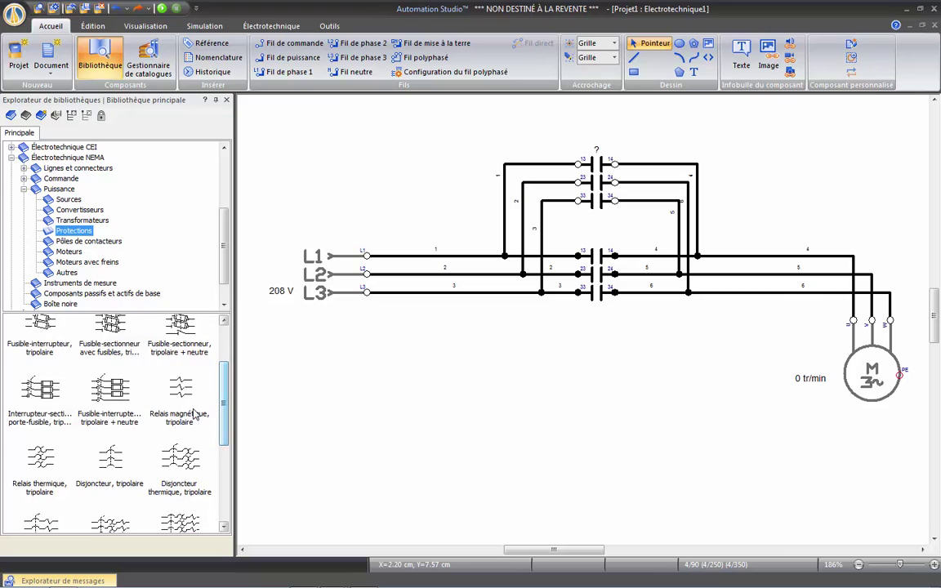
{"action": "left_click_drag", "start_coordinate": [39, 422], "coordinate": [731, 378]}
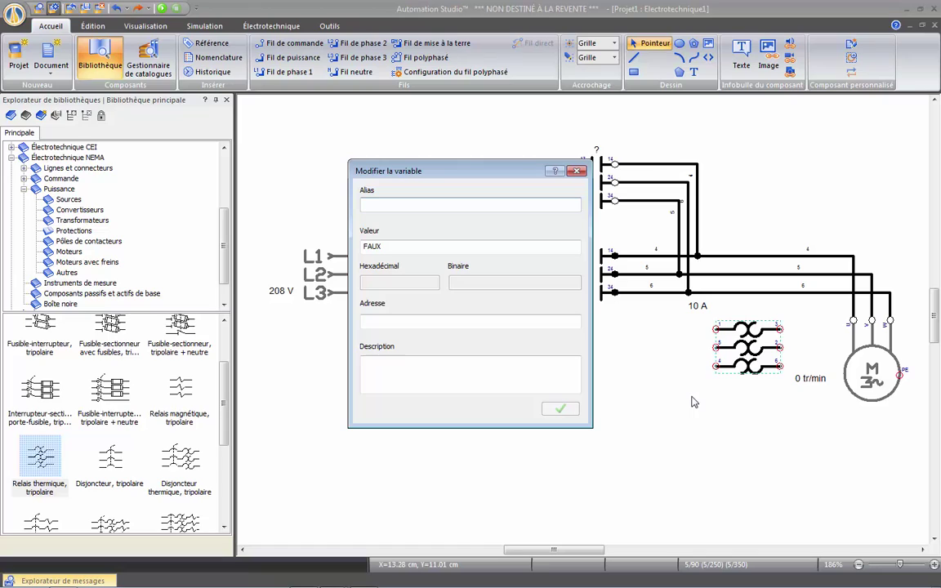
{"action": "type", "text": "OL1"}
{"action": "key", "text": "Return"}
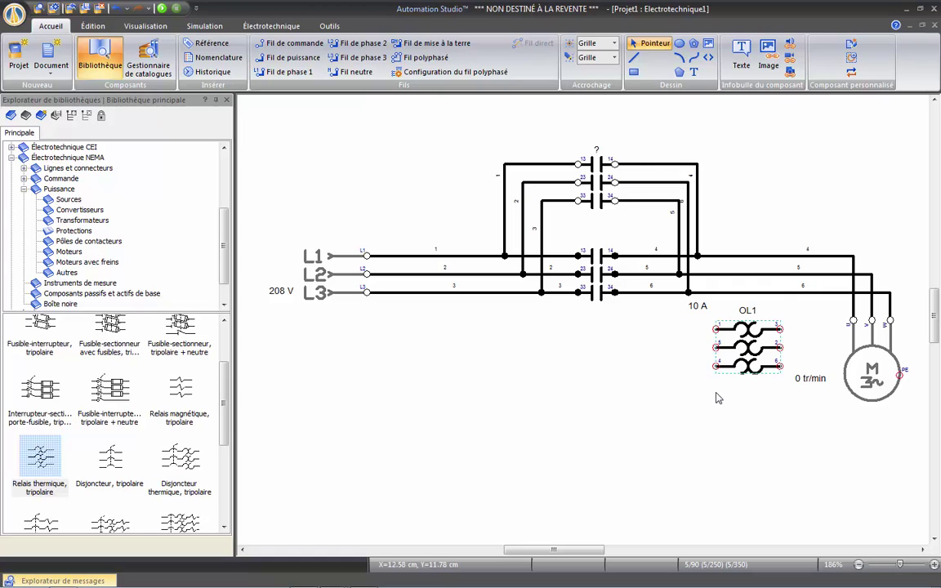
Move thermal relay OL1 onto the three motor lines, between the contact junctions and the bends leading to the motor
{"action": "left_click_drag", "start_coordinate": [756, 368], "coordinate": [765, 297]}
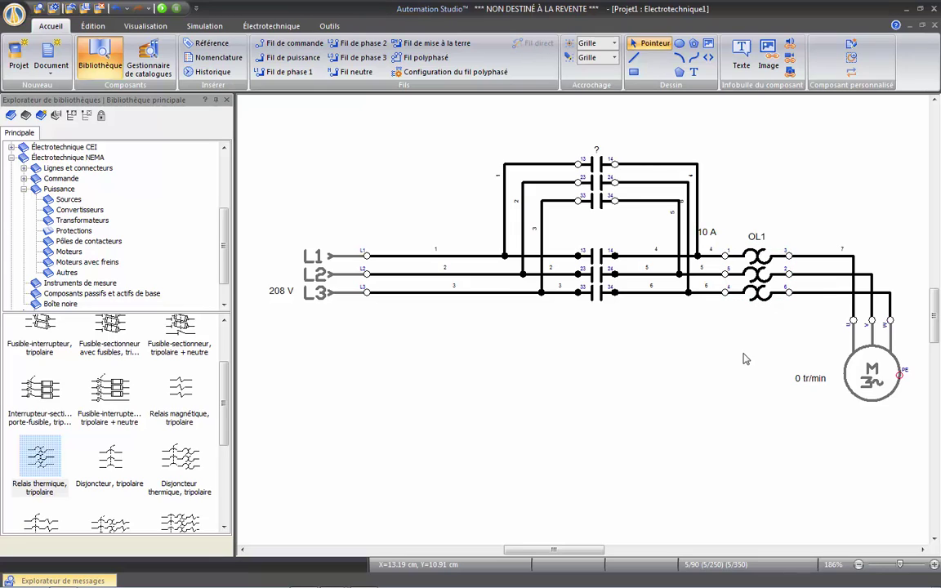
{"action": "left_click", "coordinate": [755, 297]}
{"action": "left_click_drag", "start_coordinate": [755, 297], "coordinate": [772, 297]}
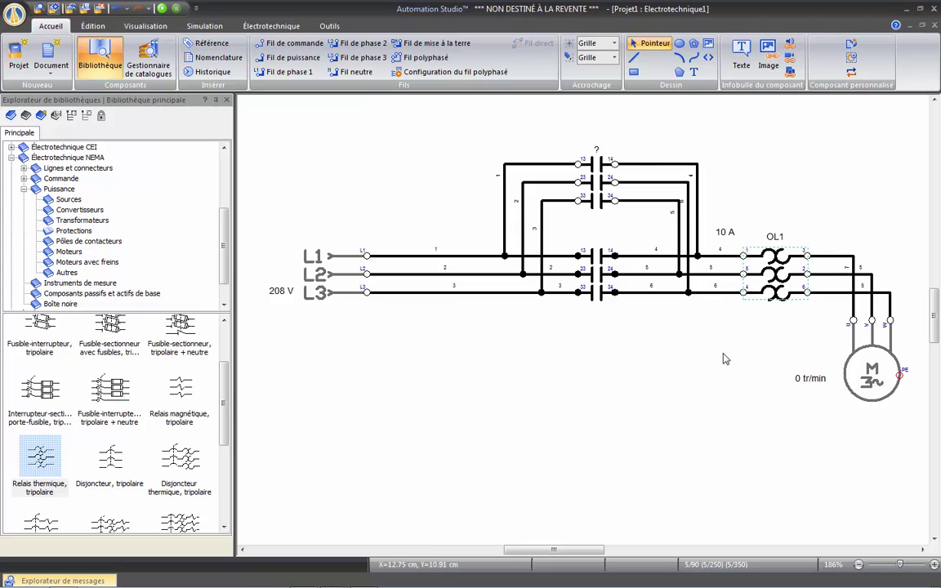
Align the wire number labels of the supply lines, both contact branches and the lines before and after OL1
{"action": "left_click", "coordinate": [88, 27]}
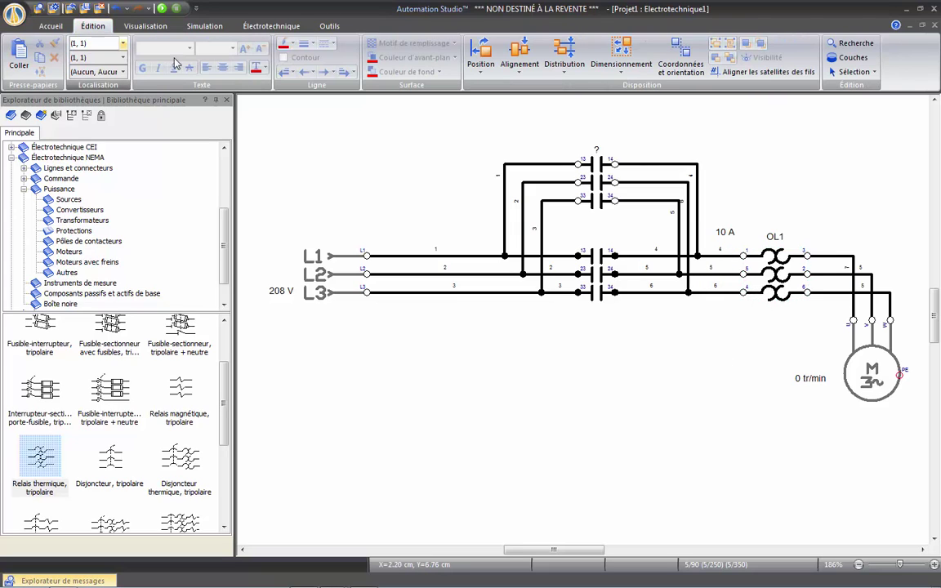
{"action": "left_click", "coordinate": [786, 79]}
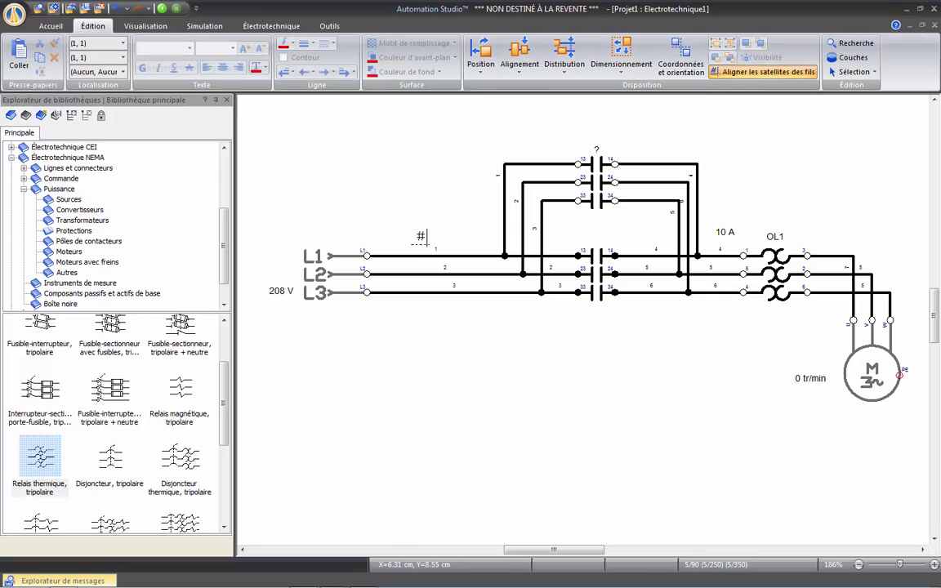
{"action": "left_click", "coordinate": [418, 299]}
{"action": "mouse_move", "coordinate": [479, 214]}
{"action": "left_mouse_down"}
{"action": "mouse_move", "coordinate": [654, 217]}
{"action": "mouse_move", "coordinate": [596, 189]}
{"action": "mouse_move", "coordinate": [625, 184]}
{"action": "mouse_move", "coordinate": [721, 205]}
{"action": "mouse_move", "coordinate": [646, 234]}
{"action": "mouse_move", "coordinate": [580, 214]}
{"action": "mouse_move", "coordinate": [577, 267]}
{"action": "mouse_move", "coordinate": [501, 240]}
{"action": "mouse_move", "coordinate": [556, 230]}
{"action": "mouse_move", "coordinate": [556, 302]}
{"action": "left_mouse_up"}
{"action": "left_click", "coordinate": [709, 298]}
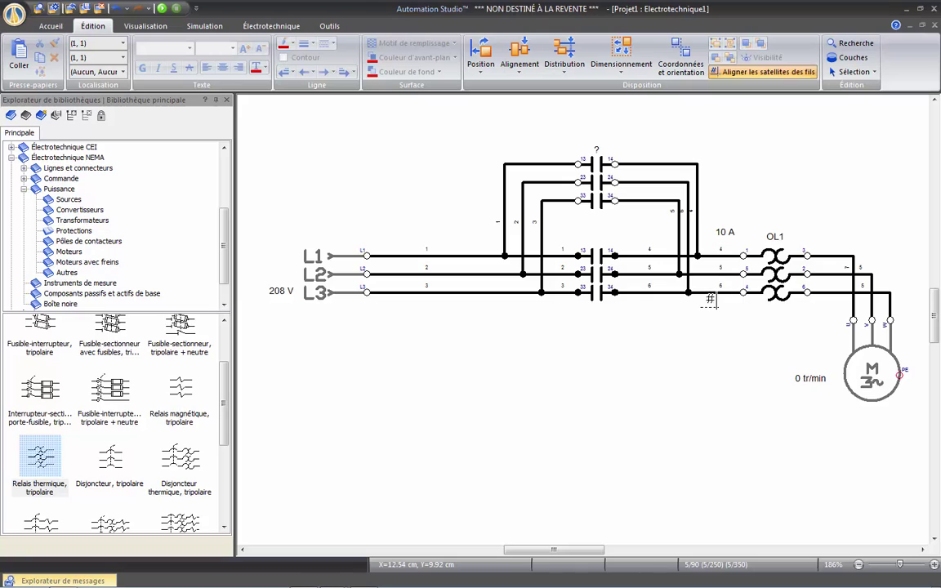
{"action": "left_click", "coordinate": [819, 292]}
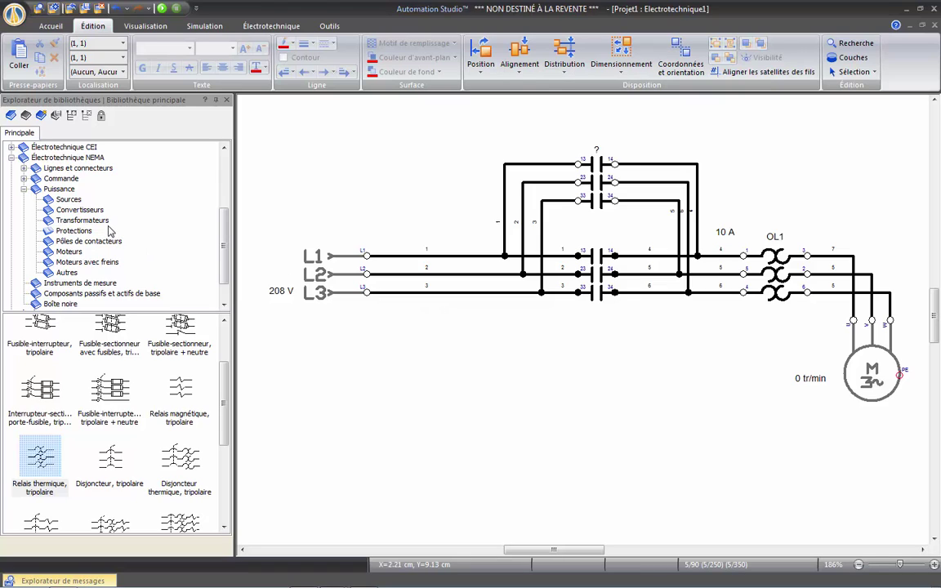
Place a NEMA single-phase two-winding transformer below the supply lines, near the source
{"action": "left_click", "coordinate": [94, 219]}
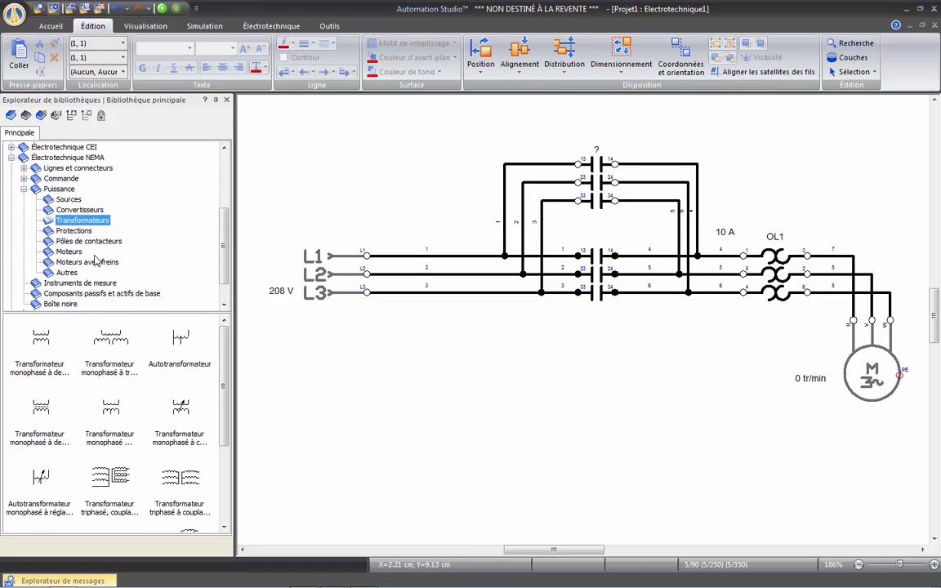
{"action": "left_click_drag", "start_coordinate": [40, 337], "coordinate": [413, 372]}
{"action": "left_click", "coordinate": [497, 357]}
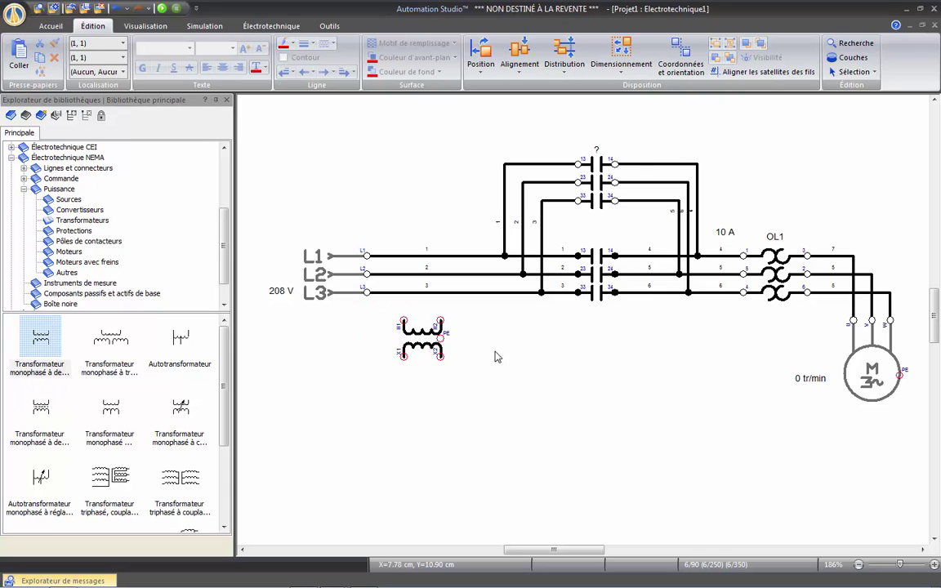
Wire transformer terminals H1 and H2 to source terminals L2 and L3 using phase 2 and phase 3 wires
{"action": "left_click", "coordinate": [404, 320]}
{"action": "left_click", "coordinate": [404, 275]}
{"action": "left_click", "coordinate": [413, 293]}
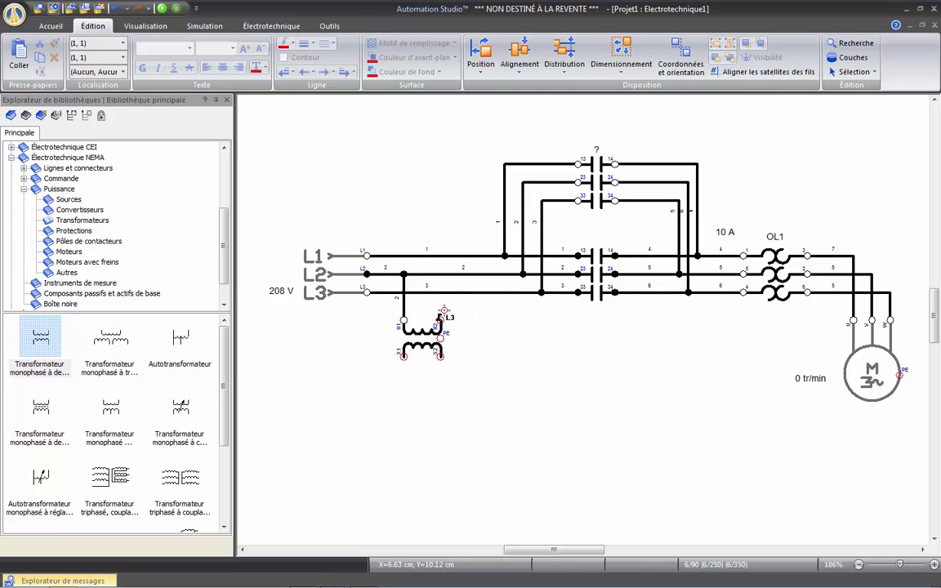
{"action": "left_click", "coordinate": [368, 292]}
Place a NEMA normally open, spring-return pushbutton below the transformer with the alias Avant
{"action": "left_click", "coordinate": [23, 190]}
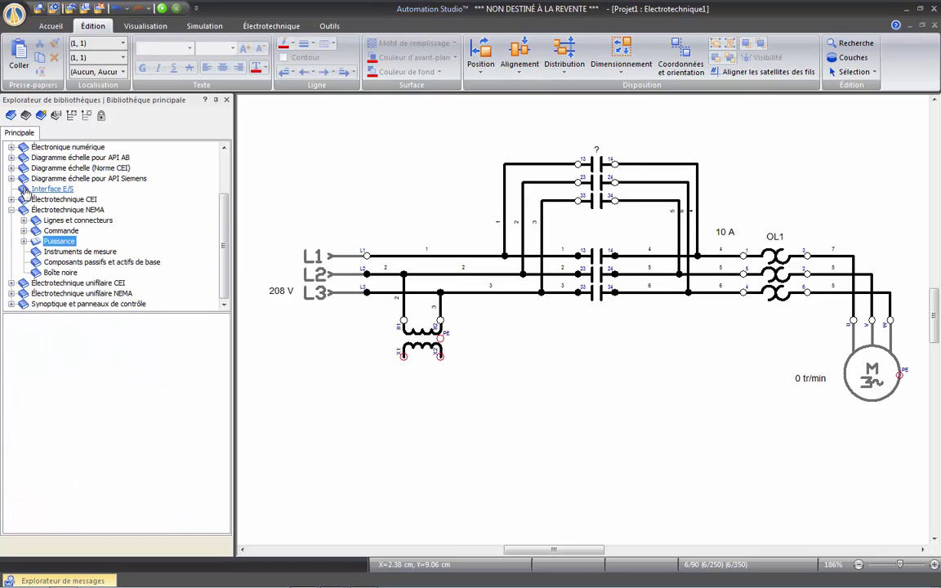
{"action": "left_click", "coordinate": [24, 231]}
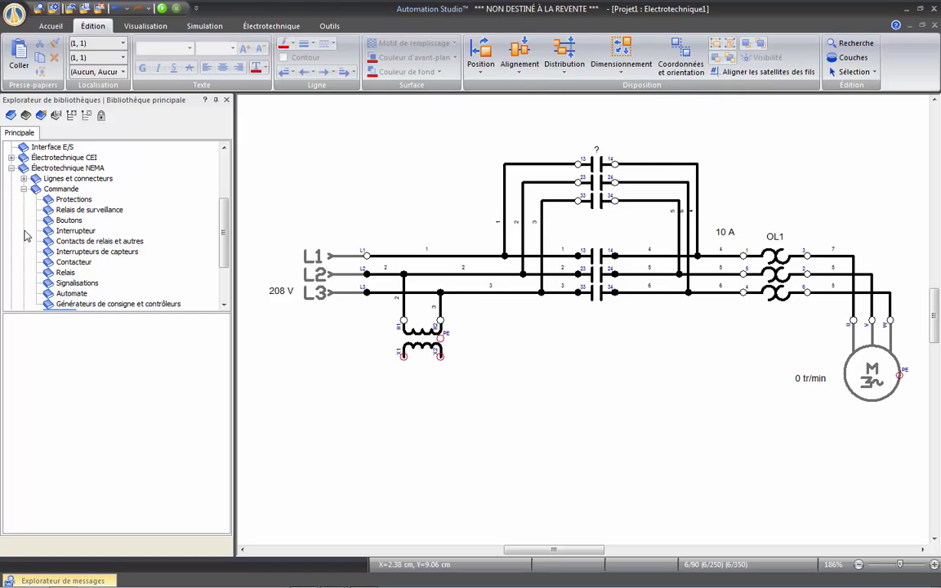
{"action": "left_click", "coordinate": [67, 220]}
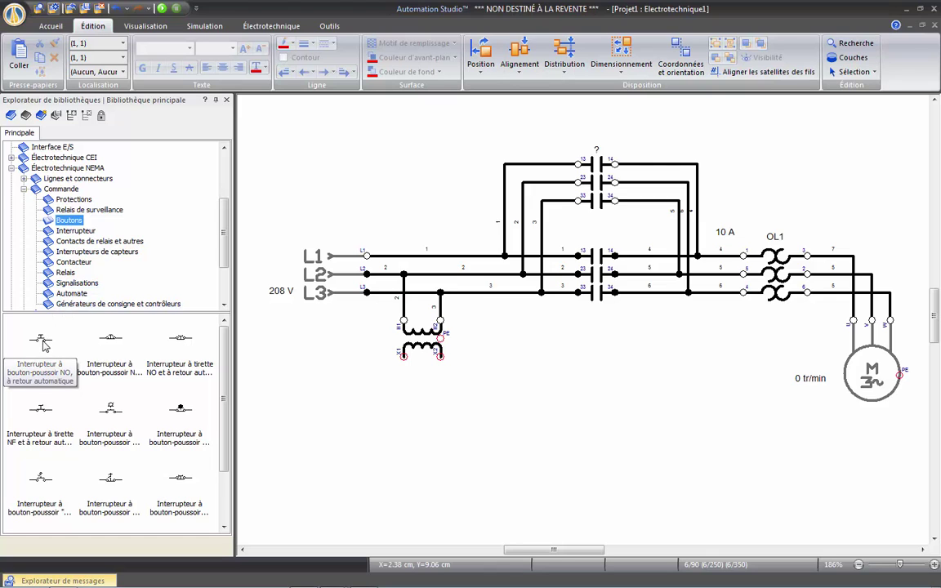
{"action": "mouse_move", "coordinate": [44, 345]}
{"action": "left_click_drag", "start_coordinate": [44, 344], "coordinate": [469, 445]}
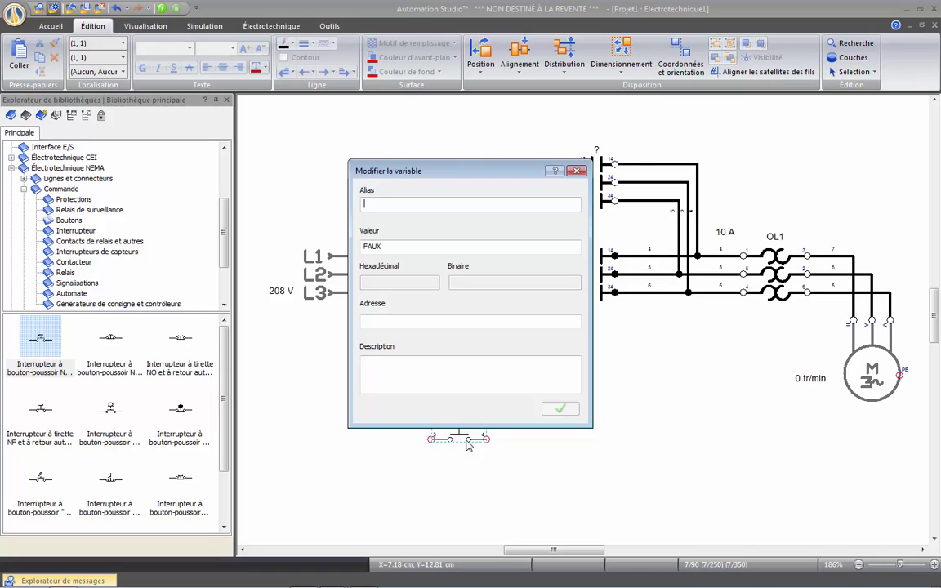
{"action": "type", "text": "Ava"}
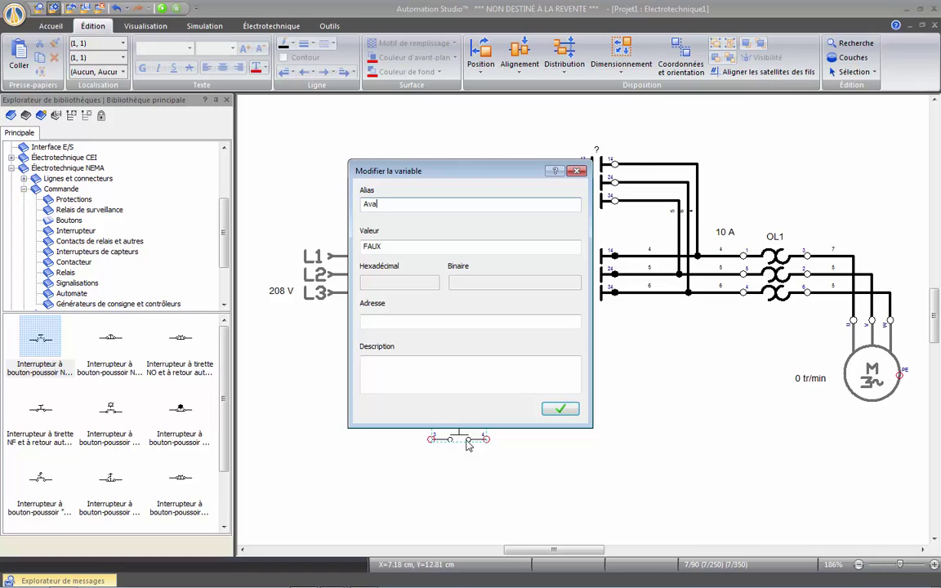
{"action": "type", "text": "nt"}
{"action": "key", "text": "Return"}
{"action": "left_click_drag", "start_coordinate": [468, 444], "coordinate": [441, 423]}
Place a DC/AC contactor coil level with the Avant pushbutton, below the motor lines, with the alias R1
{"action": "scroll", "coordinate": [441, 423], "scroll_direction": "down", "scroll_amount": 1}
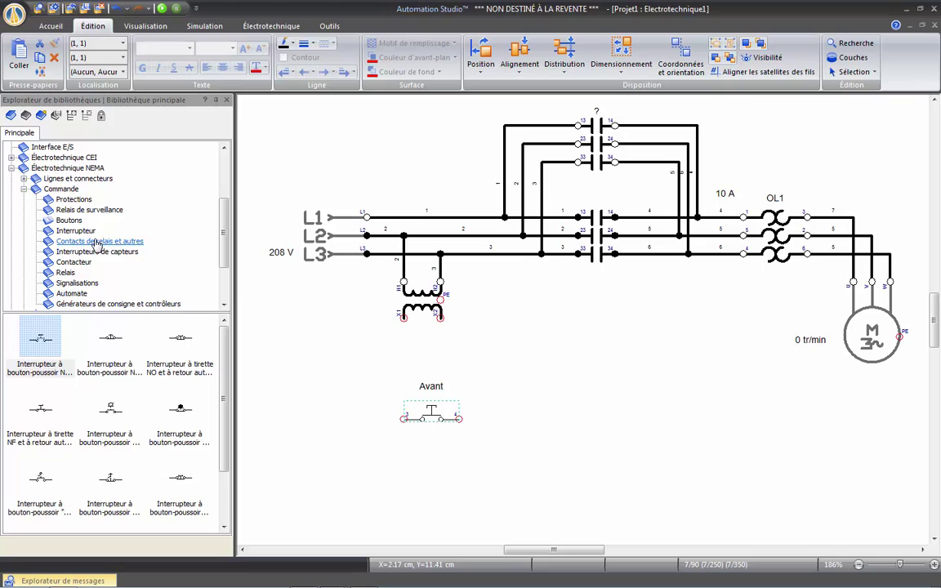
{"action": "left_click", "coordinate": [75, 262]}
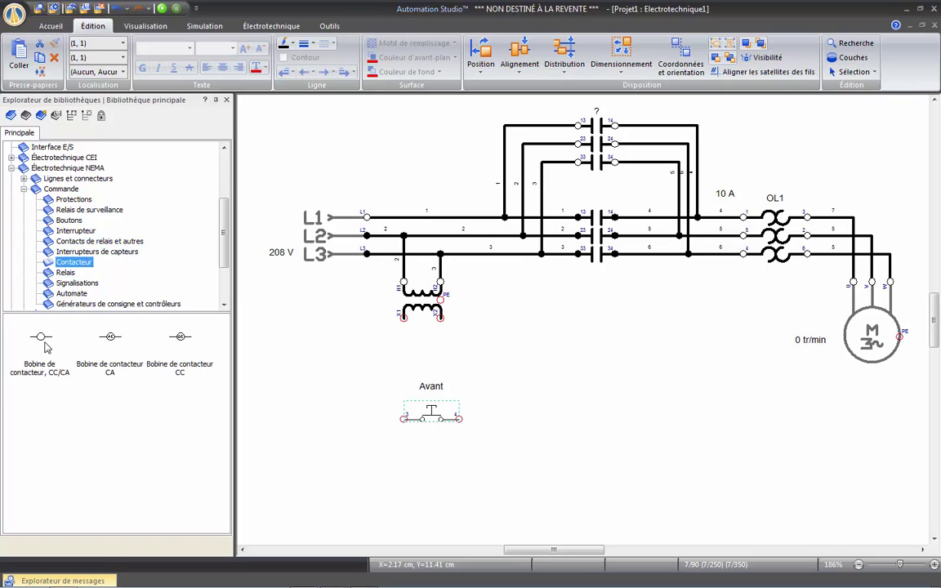
{"action": "left_click_drag", "start_coordinate": [41, 336], "coordinate": [725, 441]}
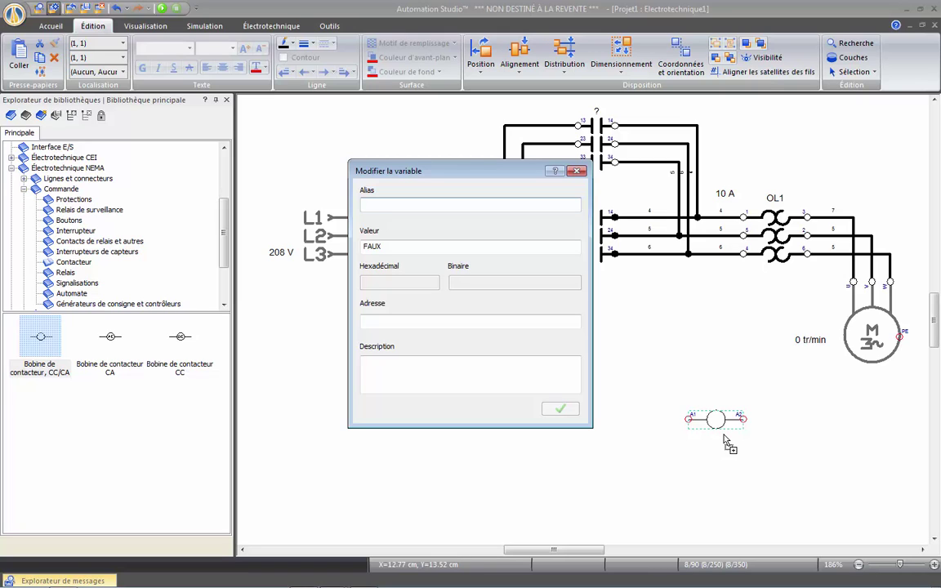
{"action": "type", "text": "R1"}
{"action": "key", "text": "Return"}
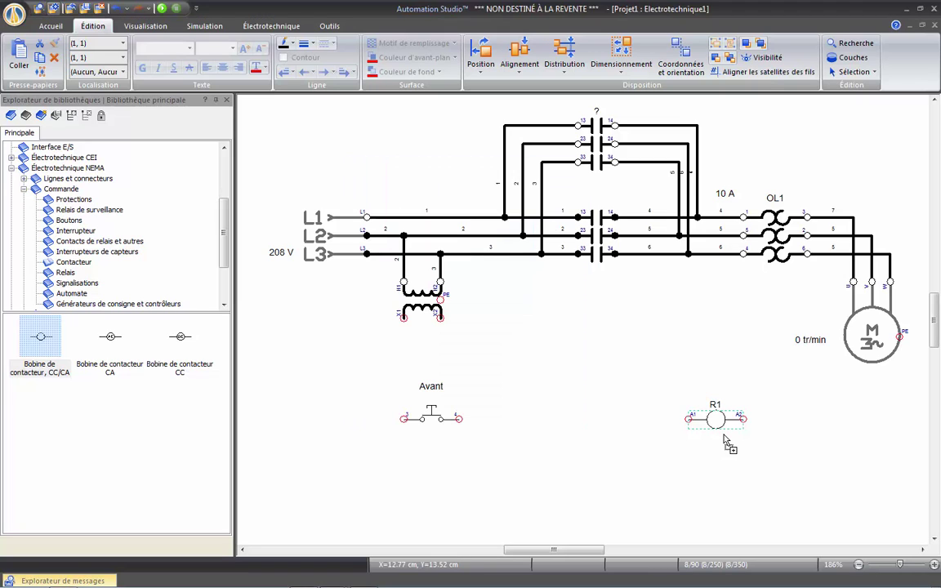
{"action": "left_click", "coordinate": [550, 419]}
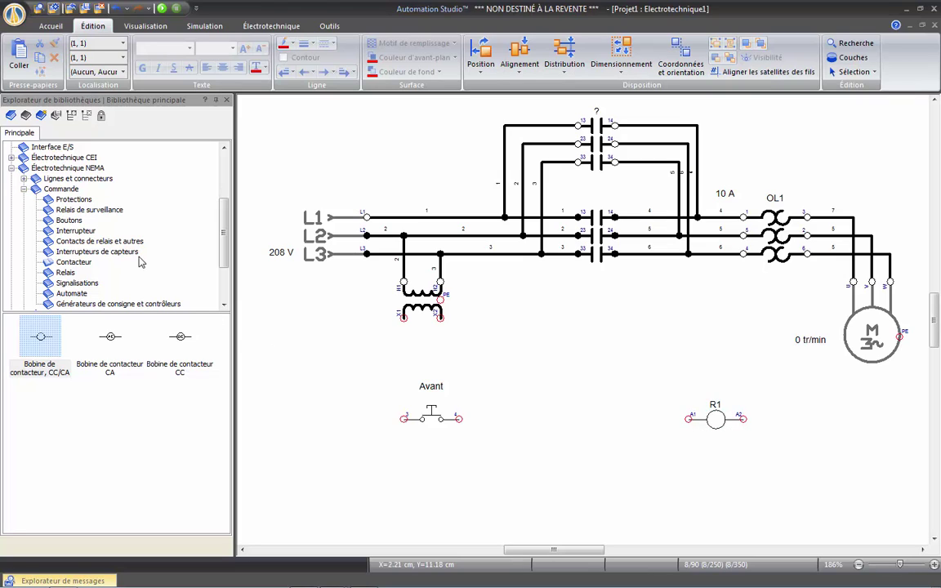
Place a normally open contact (Contact NO) below the Avant pushbutton and associate it with coil variable R1
{"action": "left_click", "coordinate": [133, 242]}
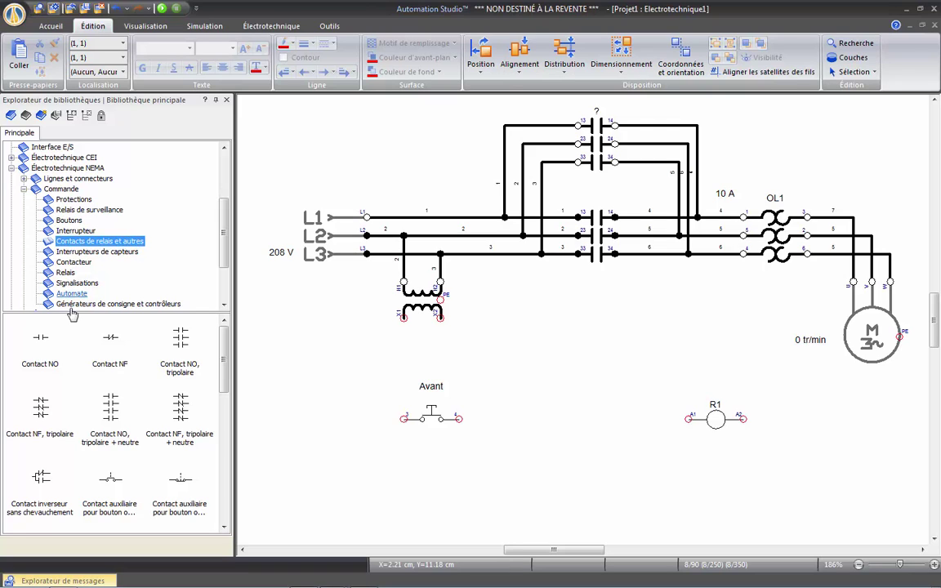
{"action": "left_click_drag", "start_coordinate": [41, 336], "coordinate": [427, 482]}
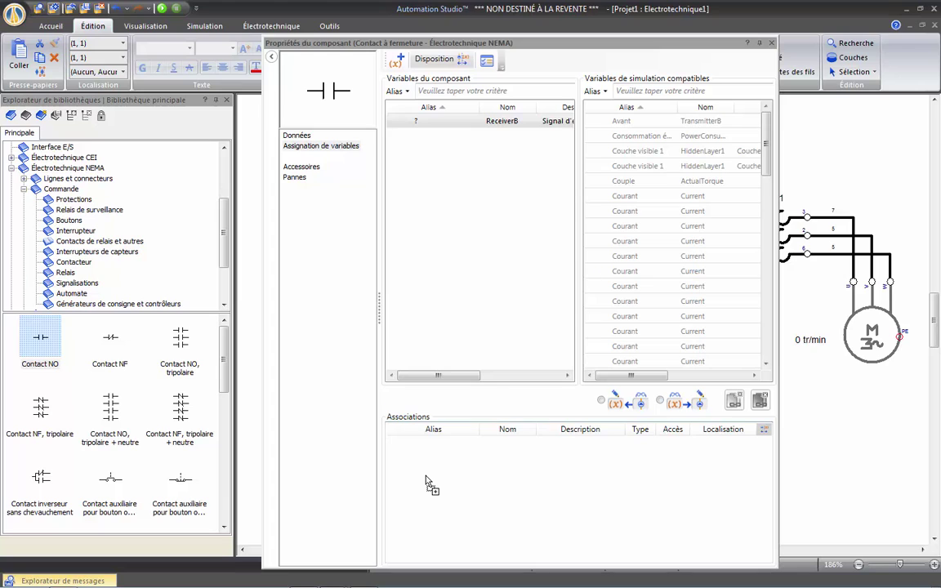
{"action": "left_click", "coordinate": [700, 91]}
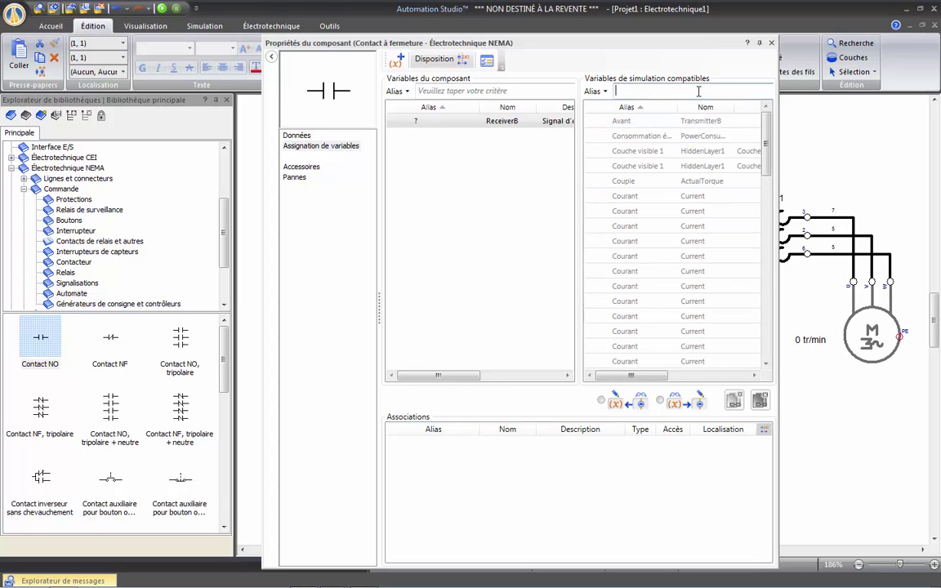
{"action": "type", "text": "R"}
{"action": "double_click", "coordinate": [665, 122]}
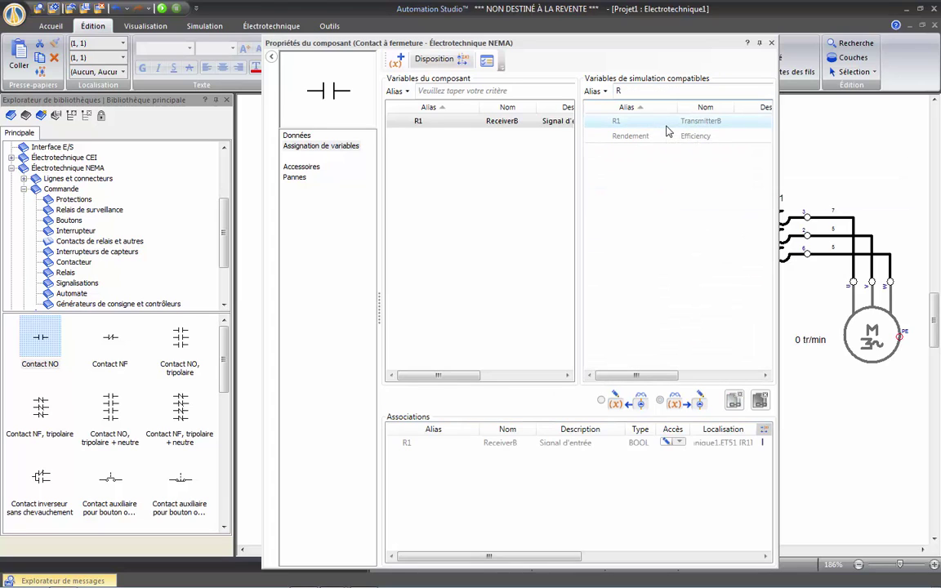
{"action": "left_click", "coordinate": [773, 45]}
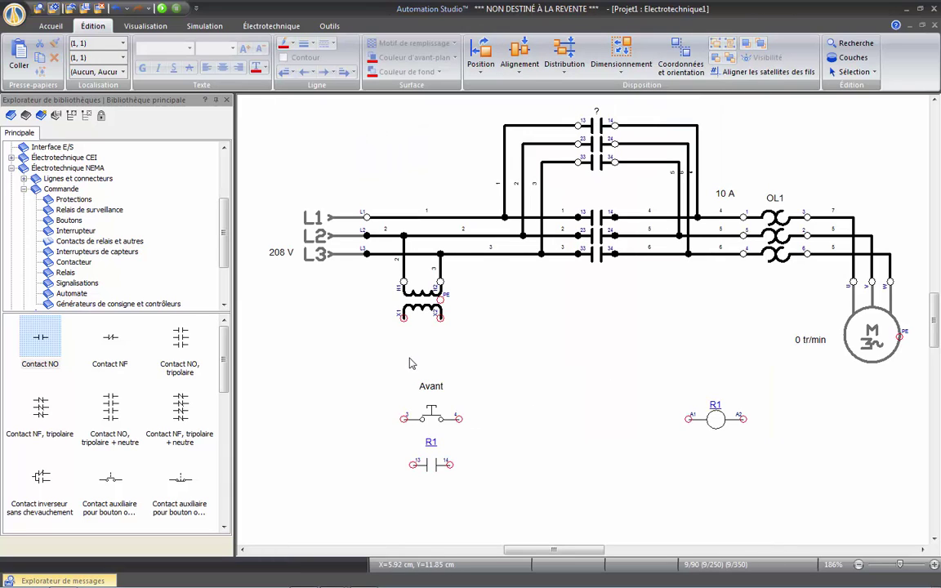
Connect transformer terminal X1 through the Avant pushbutton and coil R1 back to terminal X2 using control wires
{"action": "left_click", "coordinate": [59, 28]}
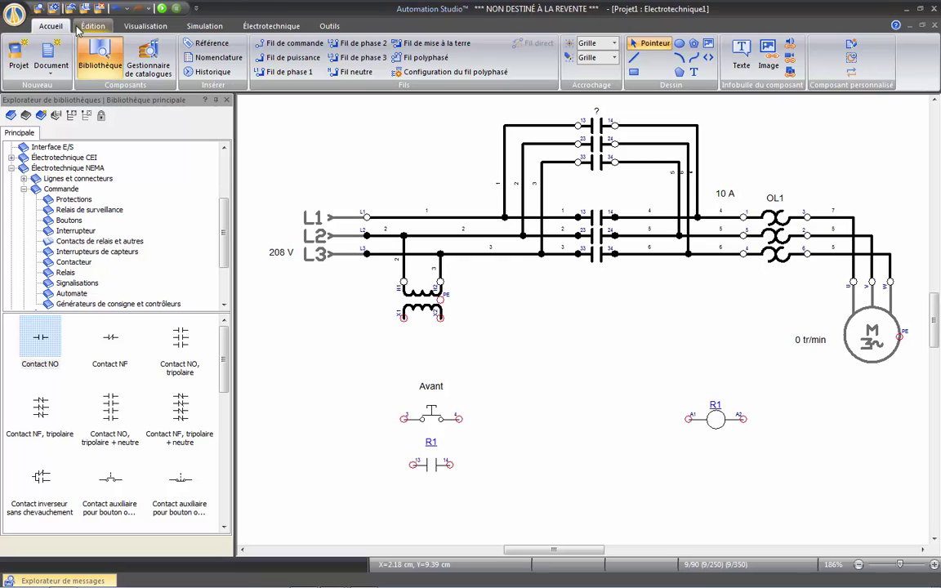
{"action": "left_click", "coordinate": [282, 43]}
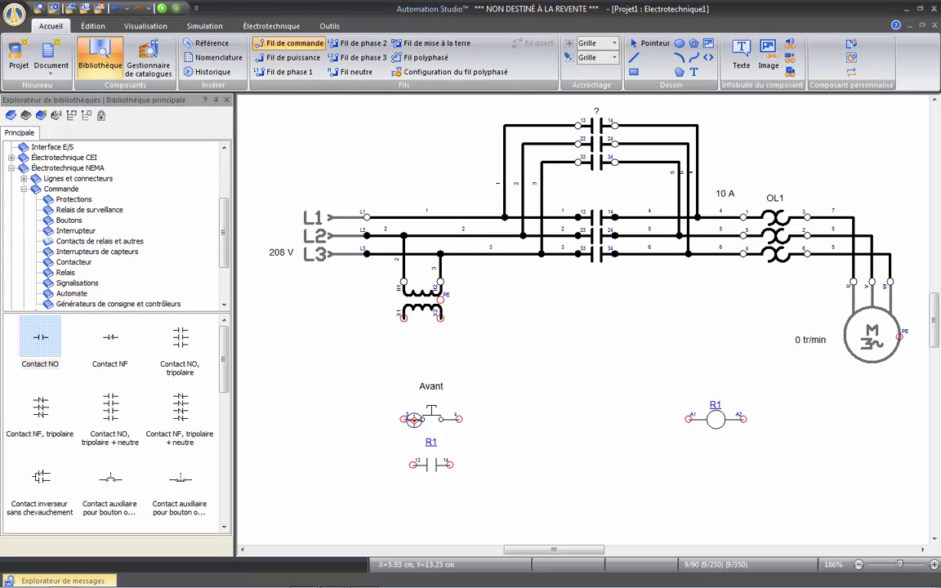
{"action": "left_click", "coordinate": [414, 419]}
{"action": "left_click", "coordinate": [459, 419]}
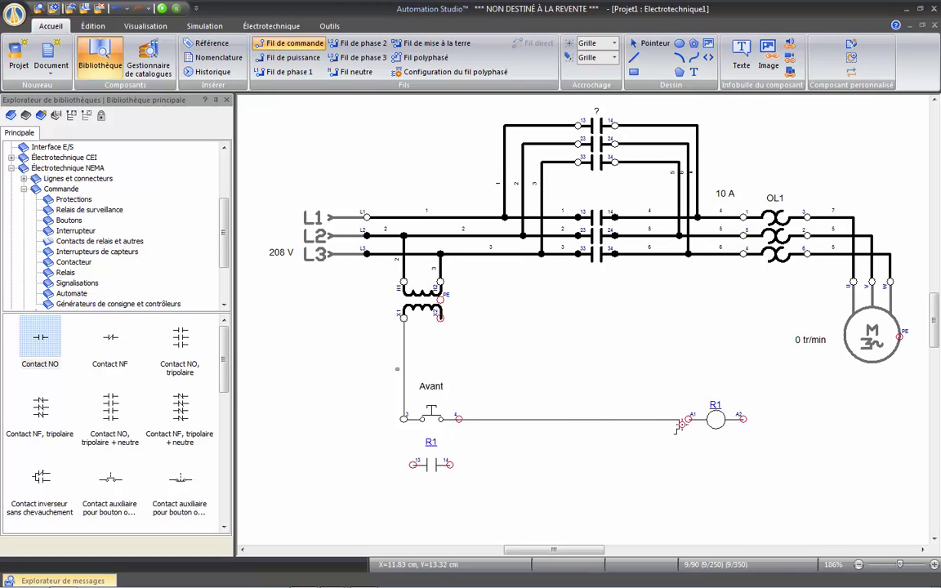
{"action": "left_click", "coordinate": [688, 419]}
{"action": "left_click", "coordinate": [743, 419]}
{"action": "left_click", "coordinate": [441, 317]}
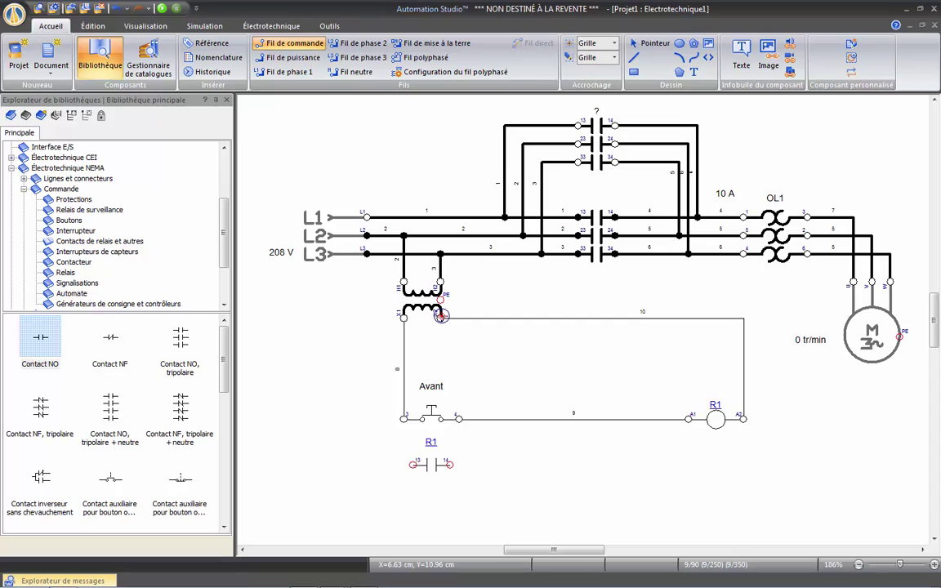
{"action": "key", "text": "Escape"}
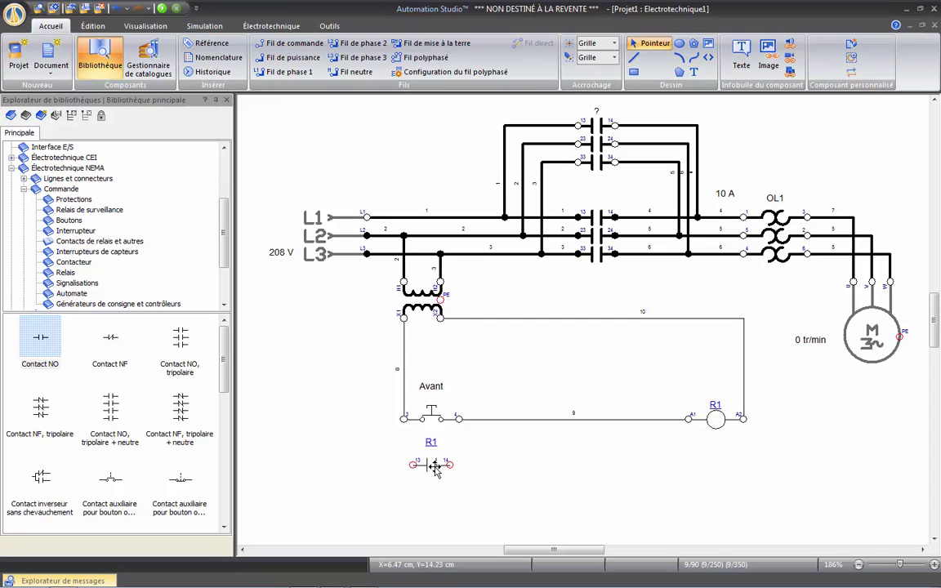
Shift the R1 contact slightly left and wire it in parallel with the Avant pushbutton
{"action": "left_click", "coordinate": [435, 467]}
{"action": "key", "text": "Left"}
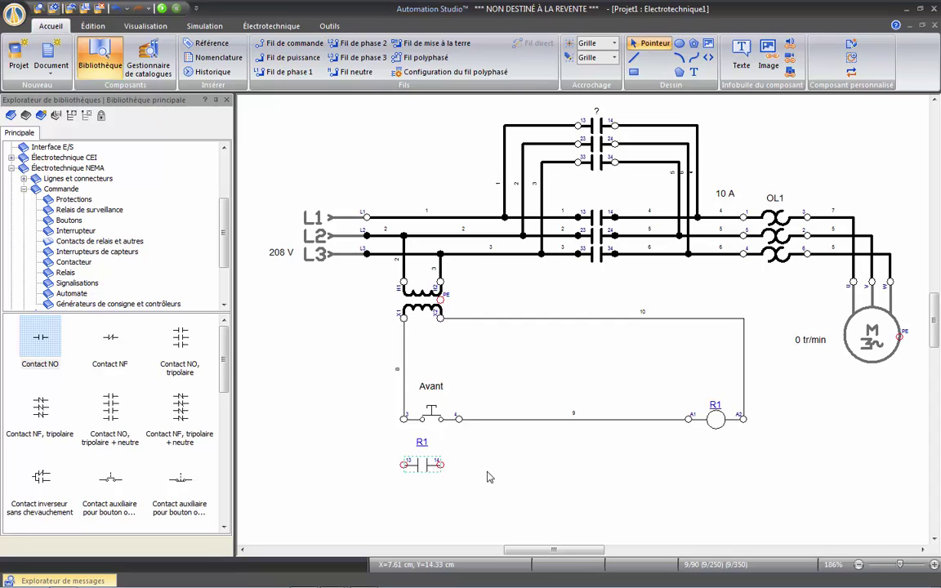
{"action": "left_click", "coordinate": [405, 466]}
{"action": "left_click", "coordinate": [405, 419]}
{"action": "left_click", "coordinate": [446, 466]}
{"action": "left_click", "coordinate": [458, 419]}
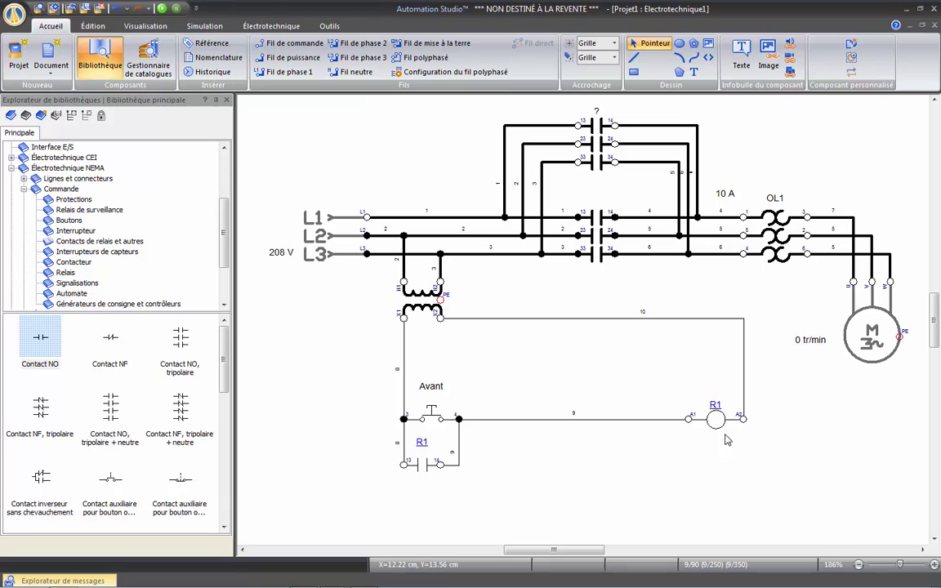
Associate the lower three-pole contactor contact on lines L1, L2 and L3 with coil variable R1
{"action": "double_click", "coordinate": [599, 253]}
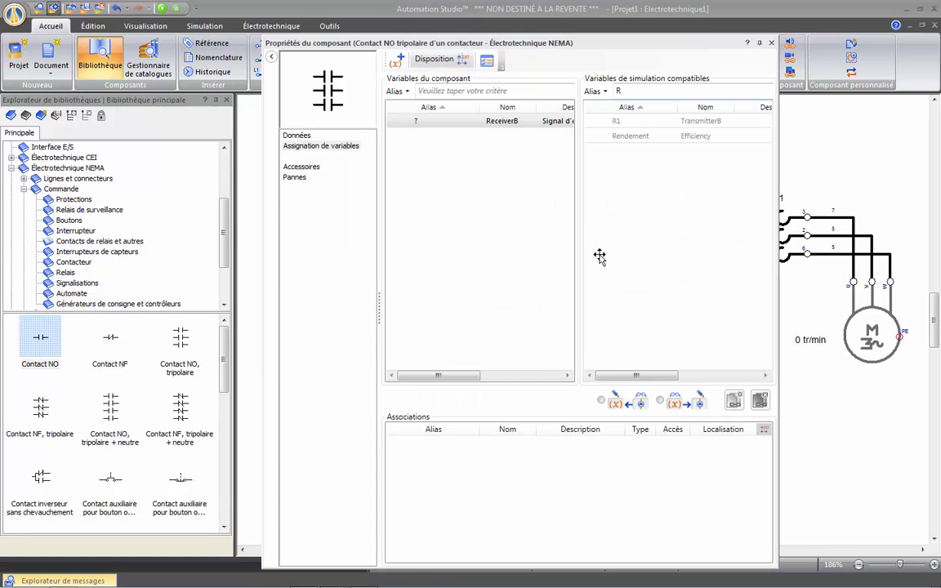
{"action": "left_click", "coordinate": [637, 123]}
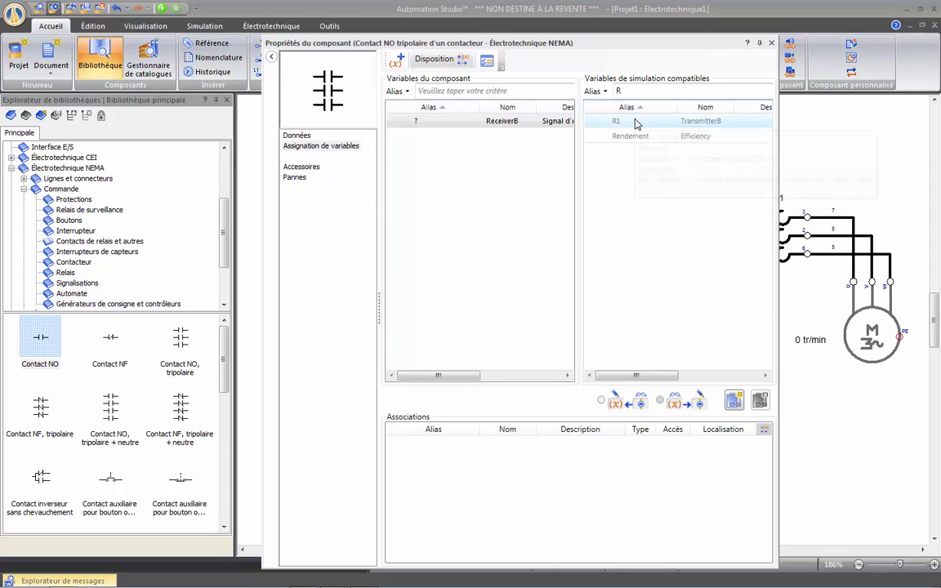
{"action": "double_click", "coordinate": [637, 123]}
{"action": "left_click", "coordinate": [771, 42]}
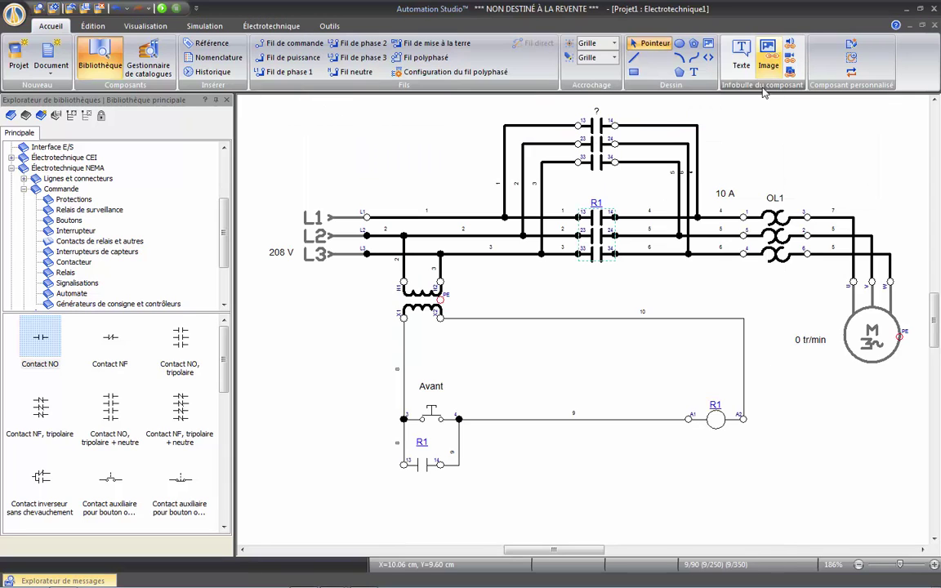
{"action": "left_click", "coordinate": [615, 353]}
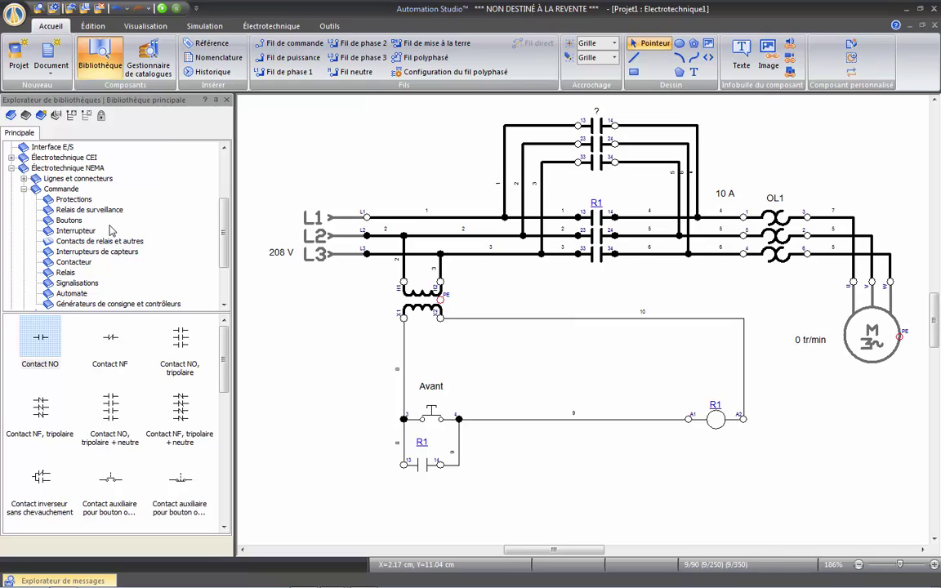
Place a NEMA normally closed pushbutton to the left of the Avant pushbutton with the alias Stop
{"action": "left_click", "coordinate": [69, 219]}
{"action": "left_click_drag", "start_coordinate": [111, 337], "coordinate": [366, 425]}
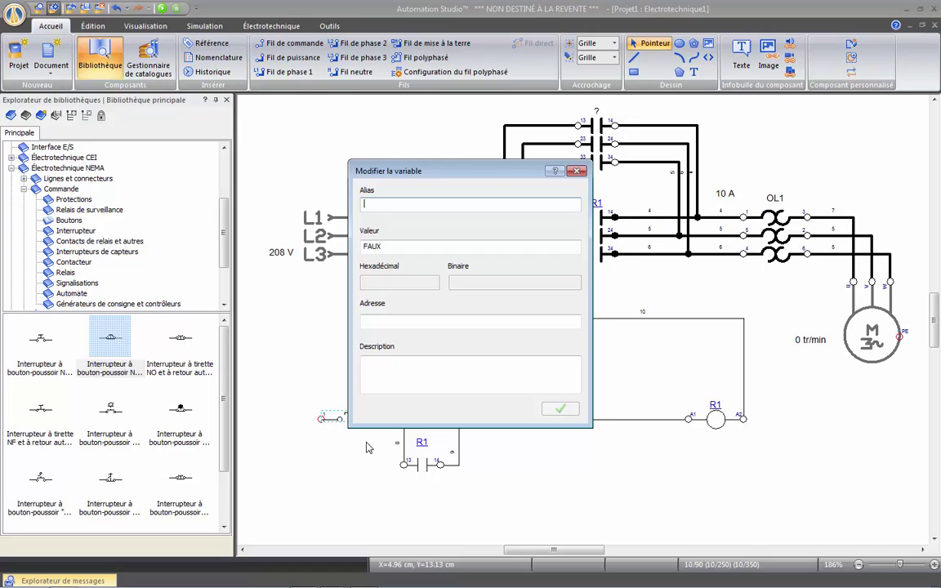
{"action": "type", "text": "Stop"}
{"action": "key", "text": "Return"}
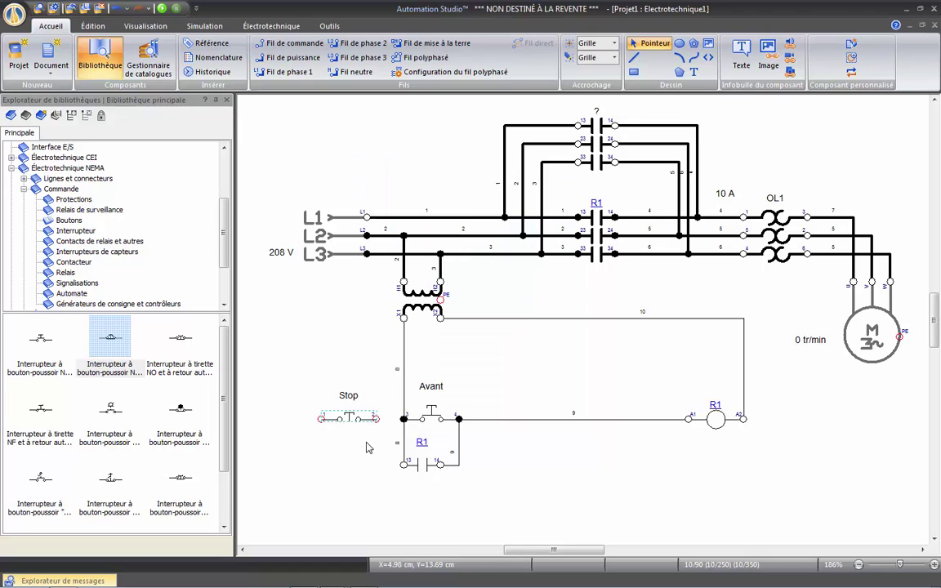
{"action": "left_click", "coordinate": [367, 442]}
Delete the wire between transformer terminal X1 and the Avant pushbutton and wire the Stop pushbutton in series between them
{"action": "left_click", "coordinate": [403, 358]}
{"action": "key", "text": "Delete"}
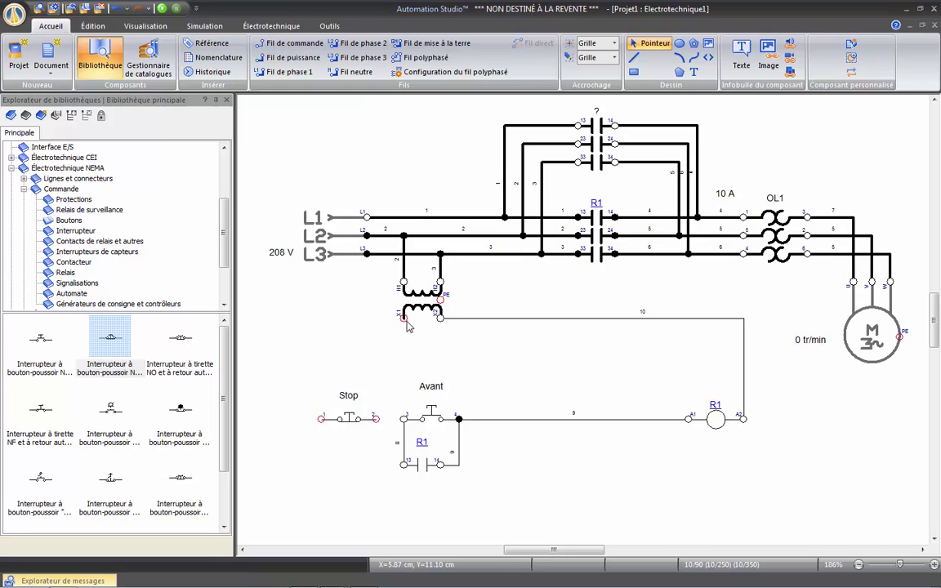
{"action": "mouse_move", "coordinate": [404, 318]}
{"action": "left_mouse_down"}
{"action": "mouse_move", "coordinate": [313, 319]}
{"action": "mouse_move", "coordinate": [274, 360]}
{"action": "mouse_move", "coordinate": [321, 419]}
{"action": "mouse_move", "coordinate": [404, 419]}
{"action": "left_mouse_up"}
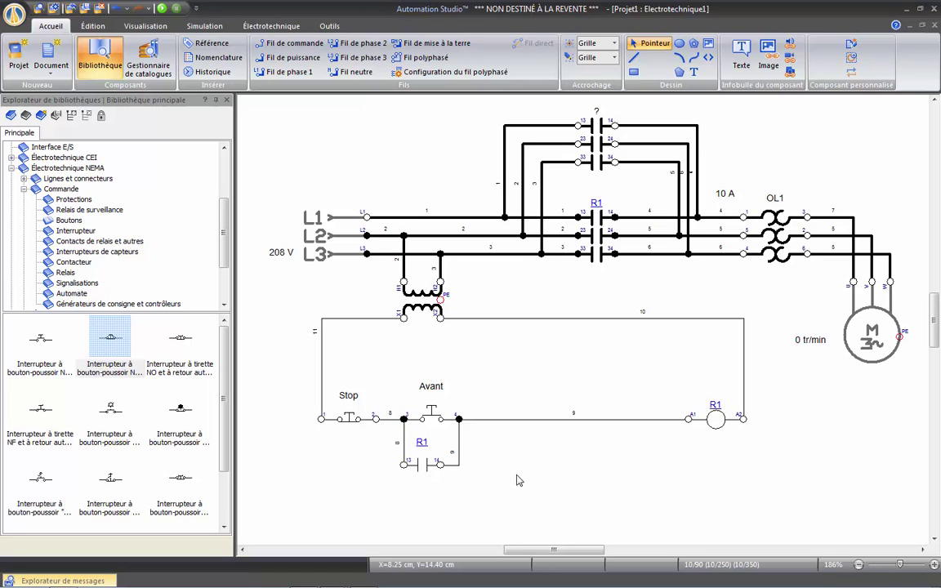
Place a normally closed contact (Contact NF) to the right of coil R1 and associate it with thermal relay variable OL1
{"action": "left_click", "coordinate": [99, 241]}
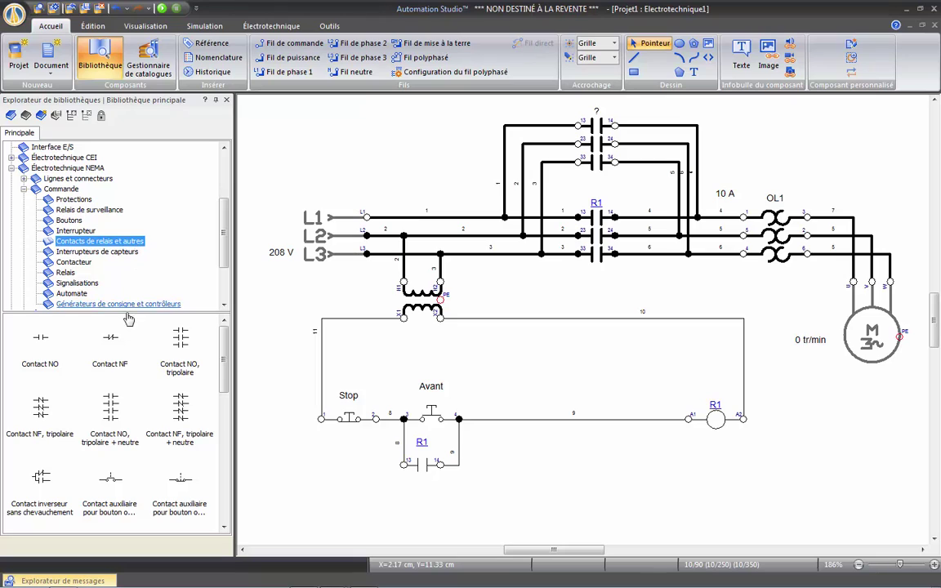
{"action": "left_click_drag", "start_coordinate": [115, 343], "coordinate": [786, 429]}
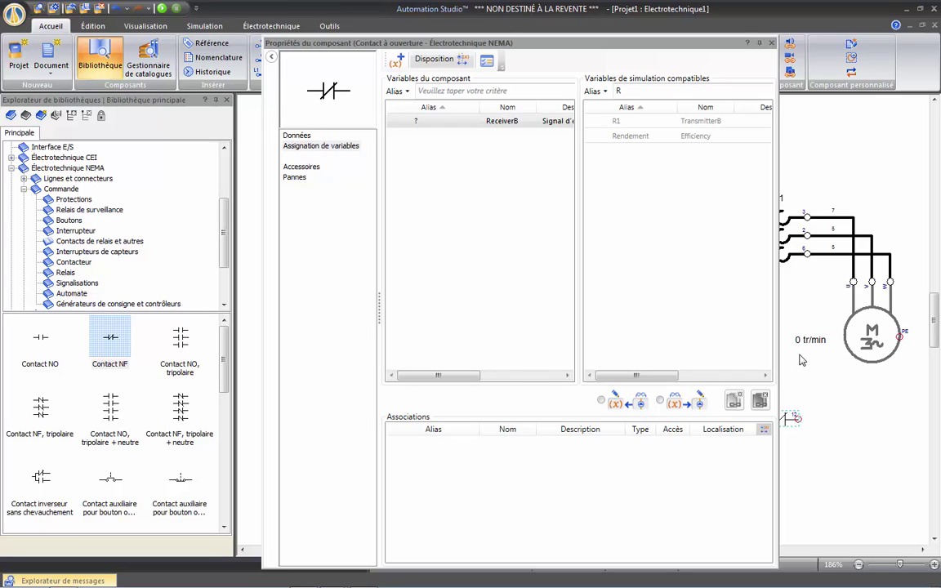
{"action": "left_click_drag", "start_coordinate": [624, 91], "coordinate": [608, 92]}
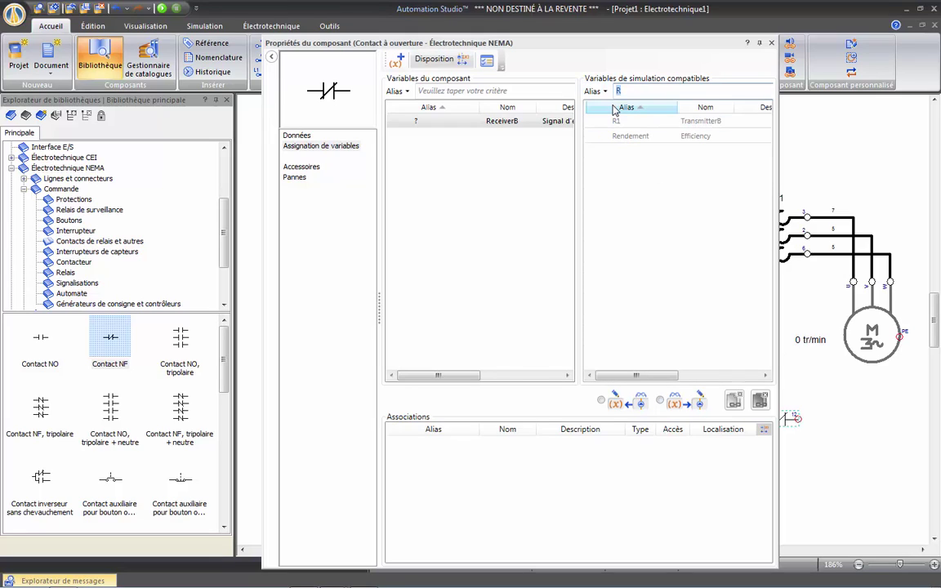
{"action": "type", "text": "O"}
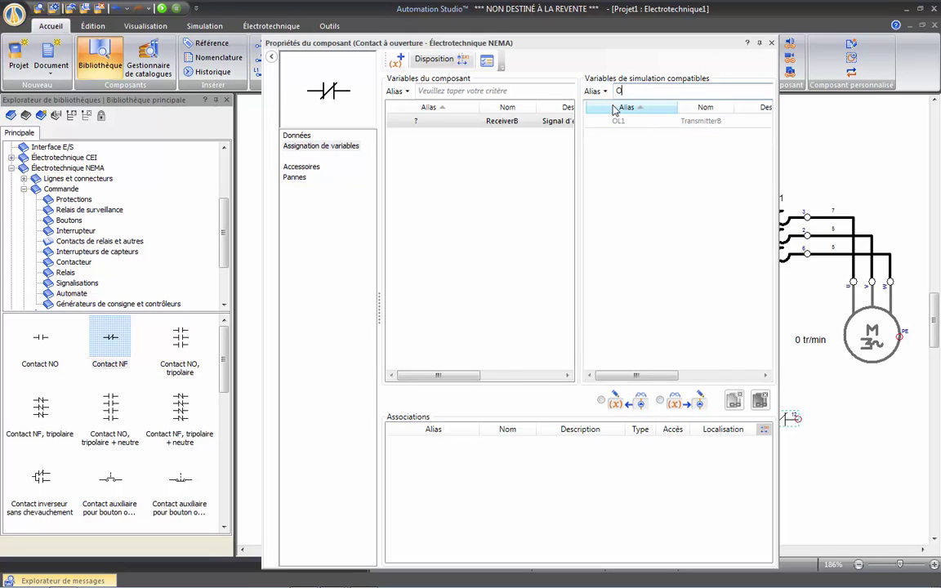
{"action": "double_click", "coordinate": [657, 120]}
{"action": "left_click", "coordinate": [771, 43]}
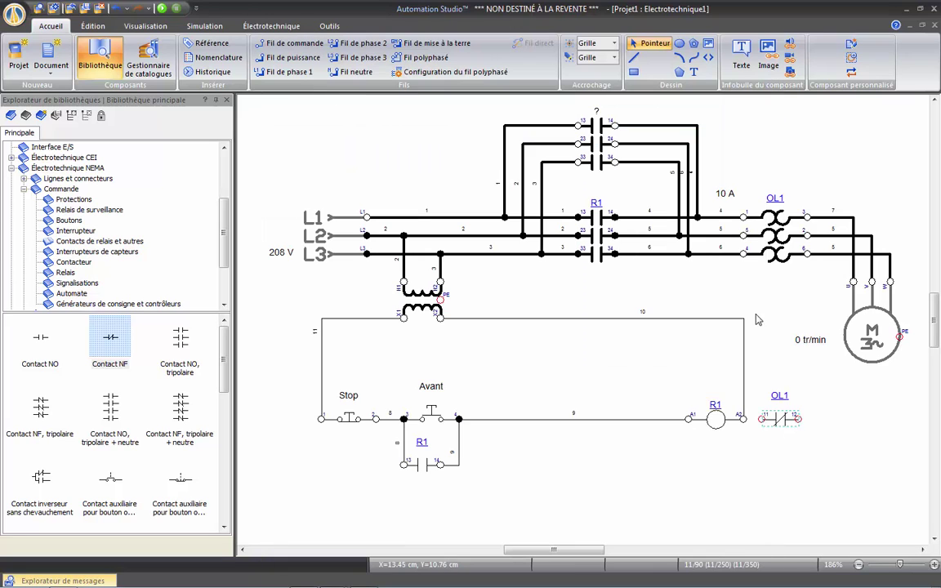
{"action": "left_click", "coordinate": [768, 328]}
Delete the return wire from coil R1 to terminal X2 and rewire it in series through the OL1 contact
{"action": "left_click", "coordinate": [743, 353]}
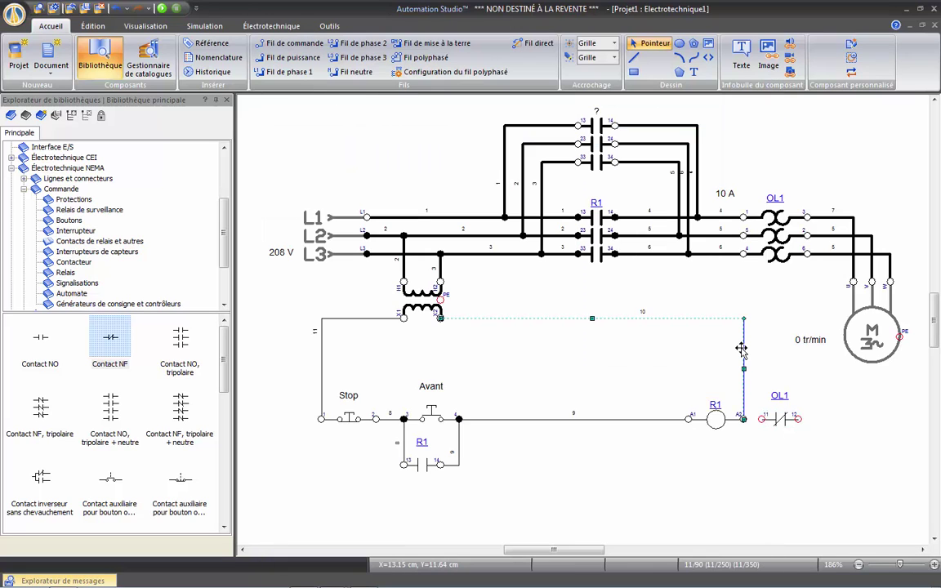
{"action": "key", "text": "Delete"}
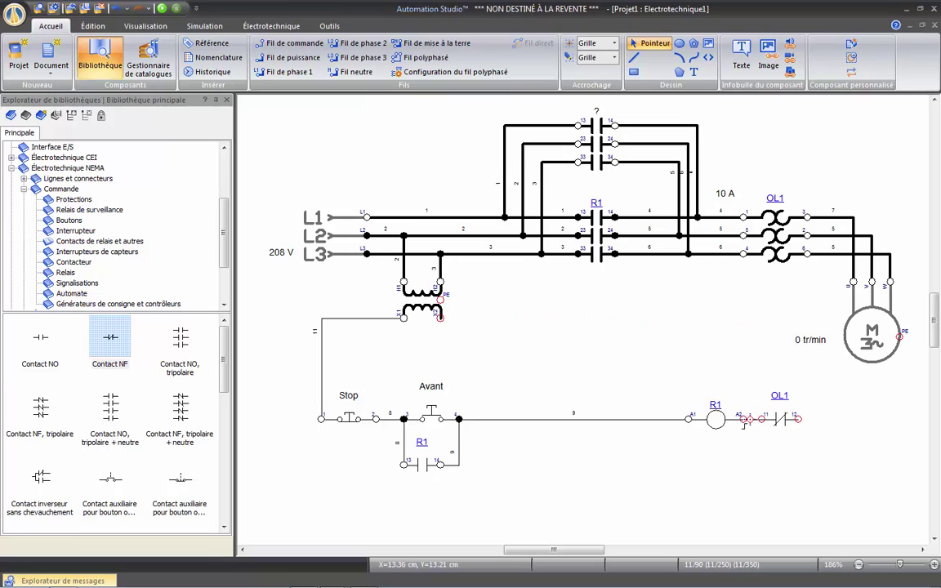
{"action": "left_click", "coordinate": [798, 419]}
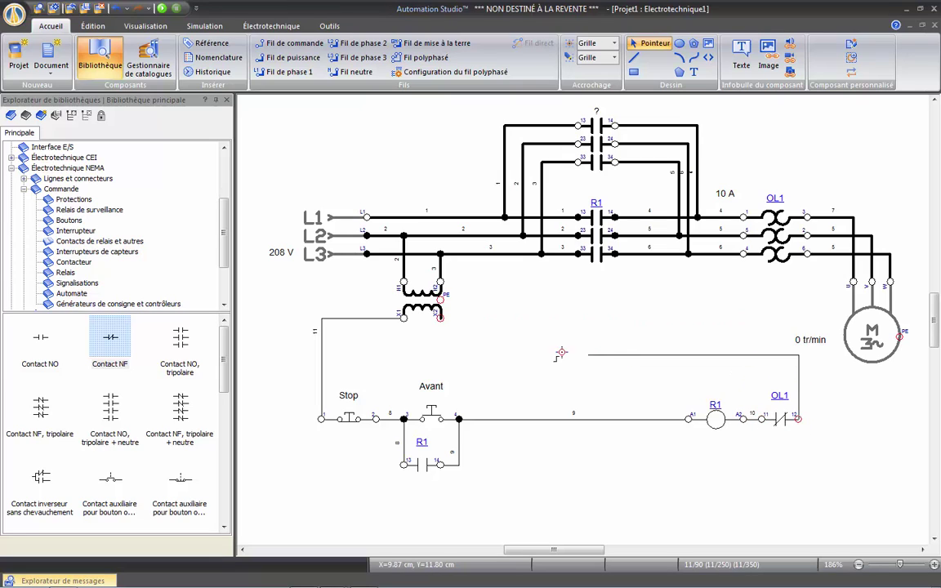
{"action": "left_click", "coordinate": [440, 319]}
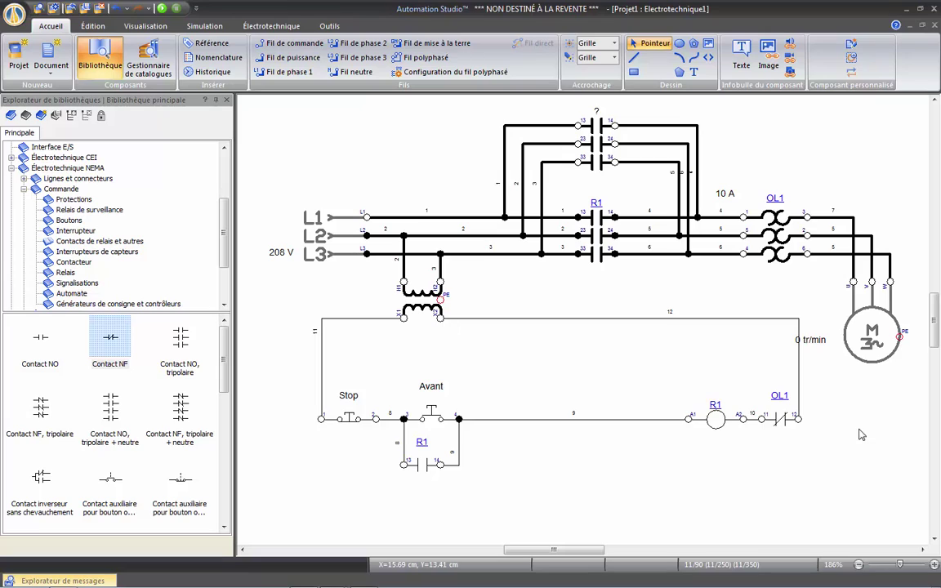
Shift coil R1 and the OL1 contact together to the left, clear of the motor speed label
{"action": "left_click", "coordinate": [782, 428]}
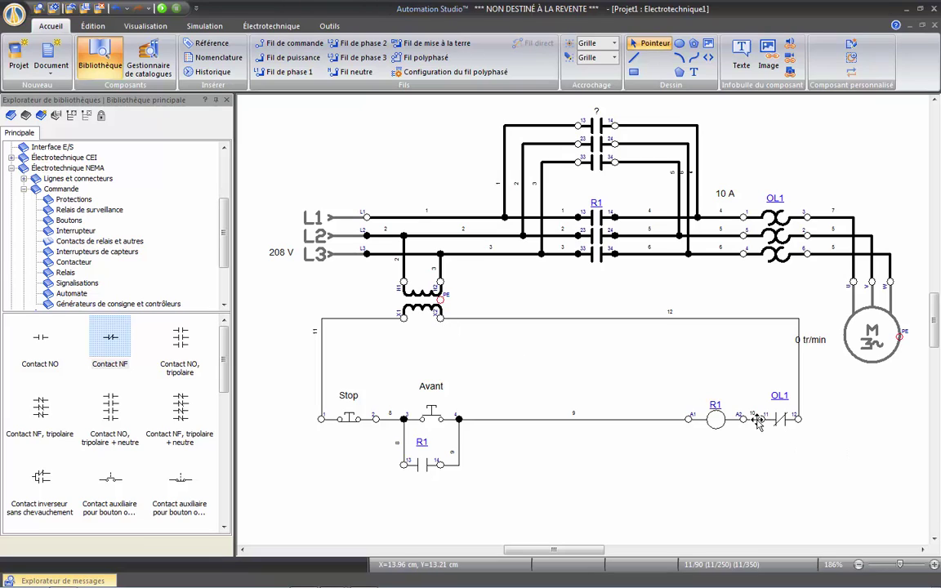
{"action": "left_click", "coordinate": [716, 419], "text": "ctrl"}
{"action": "key", "text": "Left"}
{"action": "key", "text": "Left"}
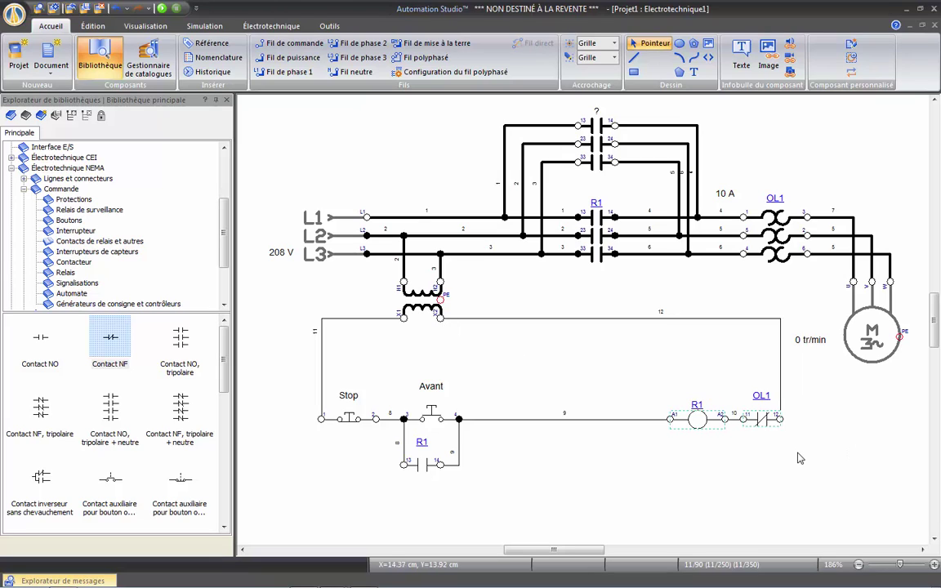
Place a second DC/AC contactor coil below coil R1 with the alias R2
{"action": "scroll", "coordinate": [392, 324], "scroll_direction": "down", "scroll_amount": 1}
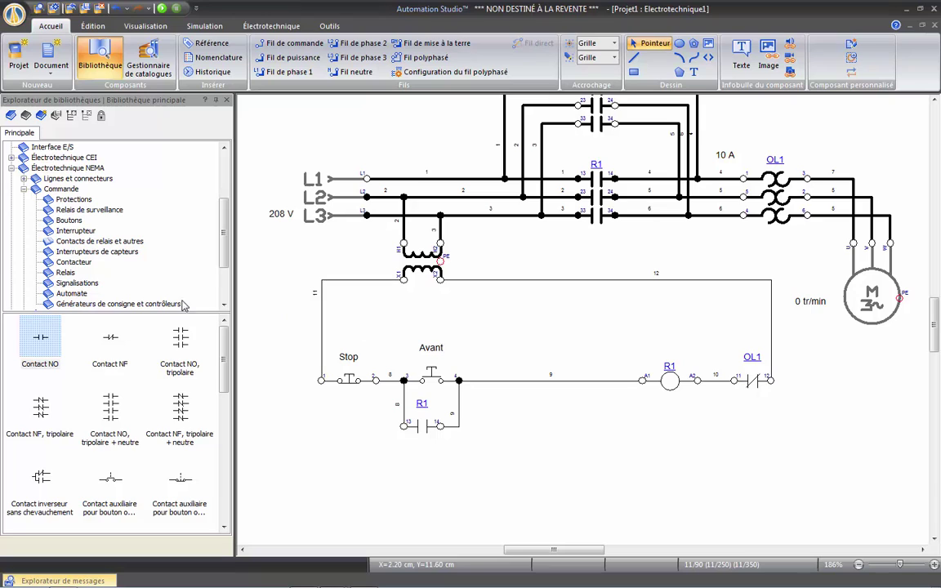
{"action": "left_click", "coordinate": [74, 261]}
{"action": "left_click_drag", "start_coordinate": [41, 335], "coordinate": [684, 483]}
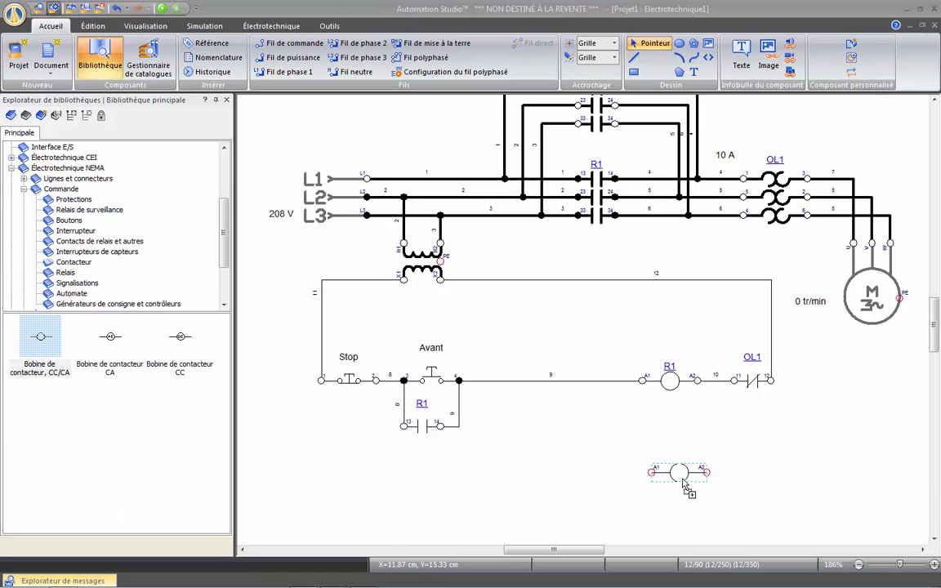
{"action": "type", "text": "R1"}
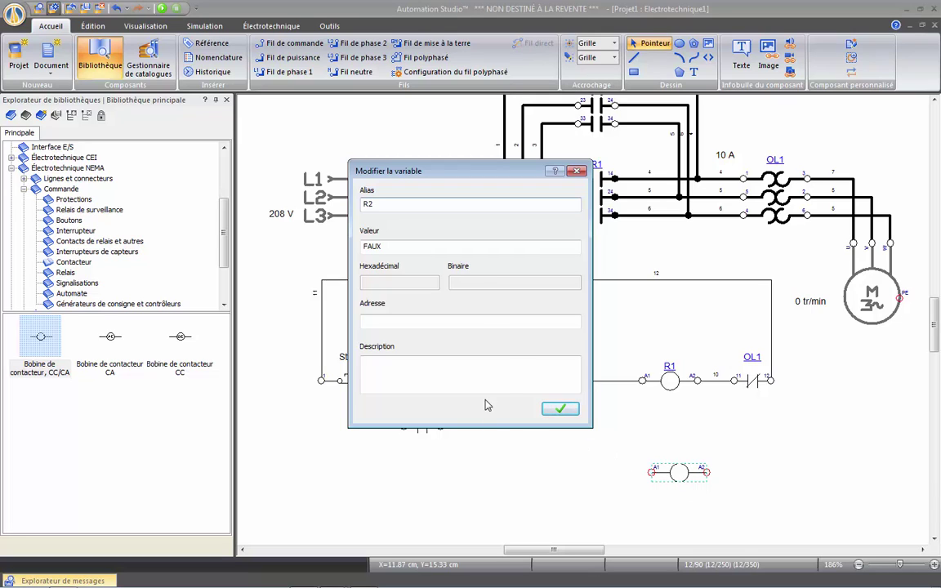
{"action": "left_click", "coordinate": [545, 411]}
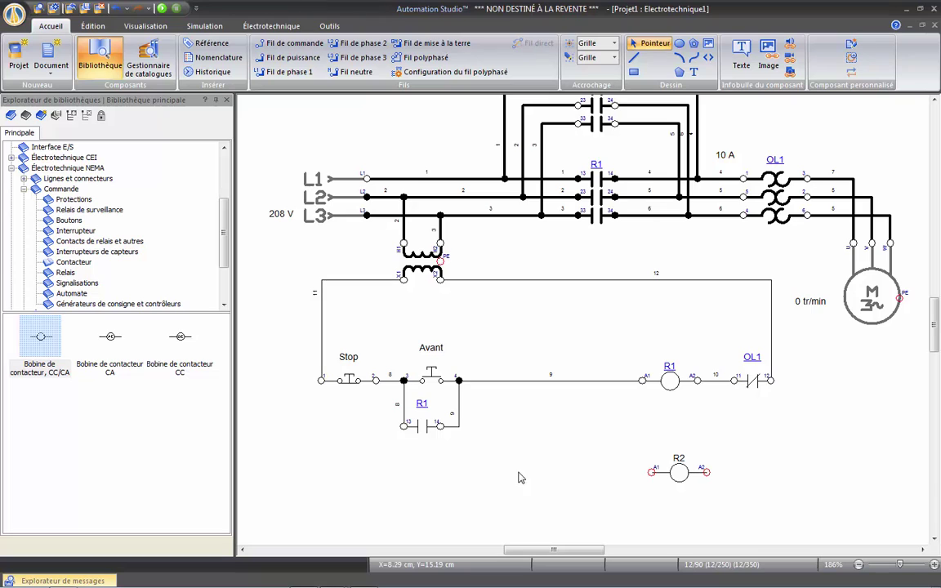
Place a normally open pushbutton below the R1 holding contact with the alias Arrière
{"action": "left_click", "coordinate": [69, 221]}
{"action": "left_click_drag", "start_coordinate": [40, 337], "coordinate": [451, 490]}
{"action": "type", "text": "A"}
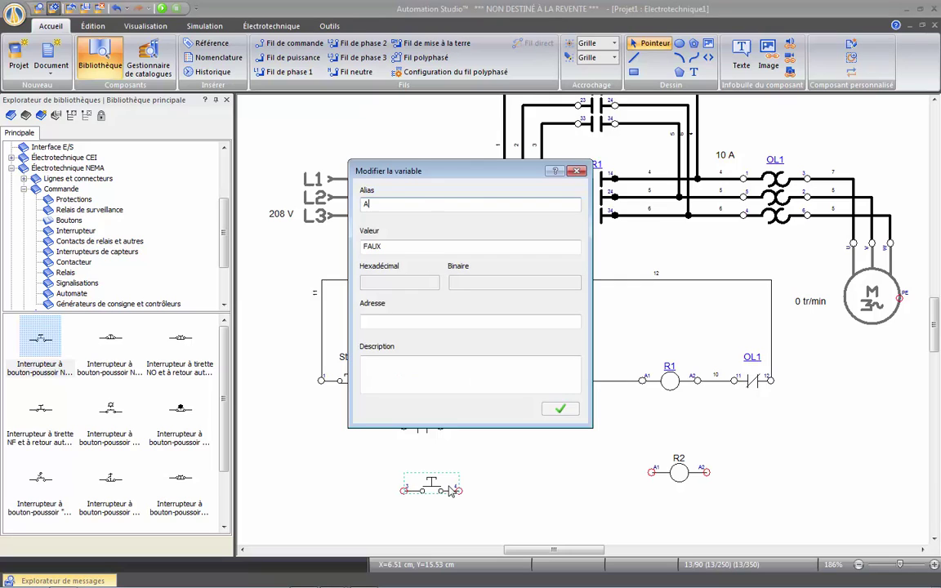
{"action": "type", "text": "rrière"}
{"action": "key", "text": "Return"}
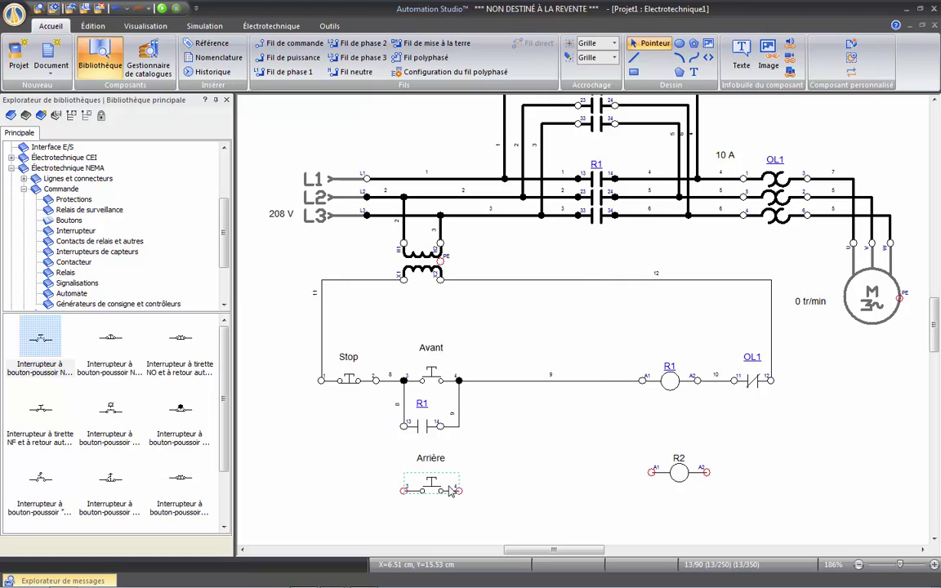
Place a normally open contact (Contact NO) below the Arrière pushbutton and associate it with coil variable R2
{"action": "left_click", "coordinate": [90, 241]}
{"action": "left_click_drag", "start_coordinate": [53, 351], "coordinate": [443, 495]}
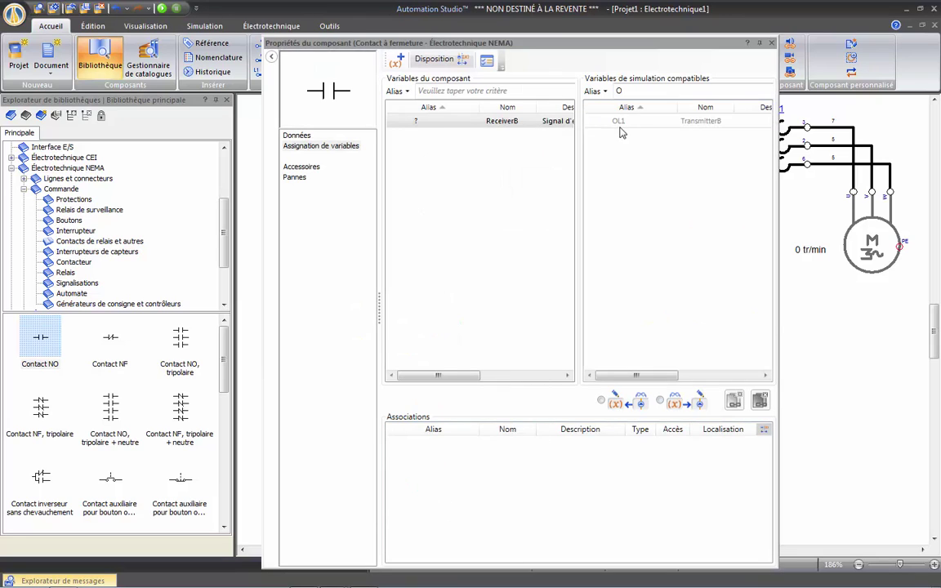
{"action": "type", "text": "R2"}
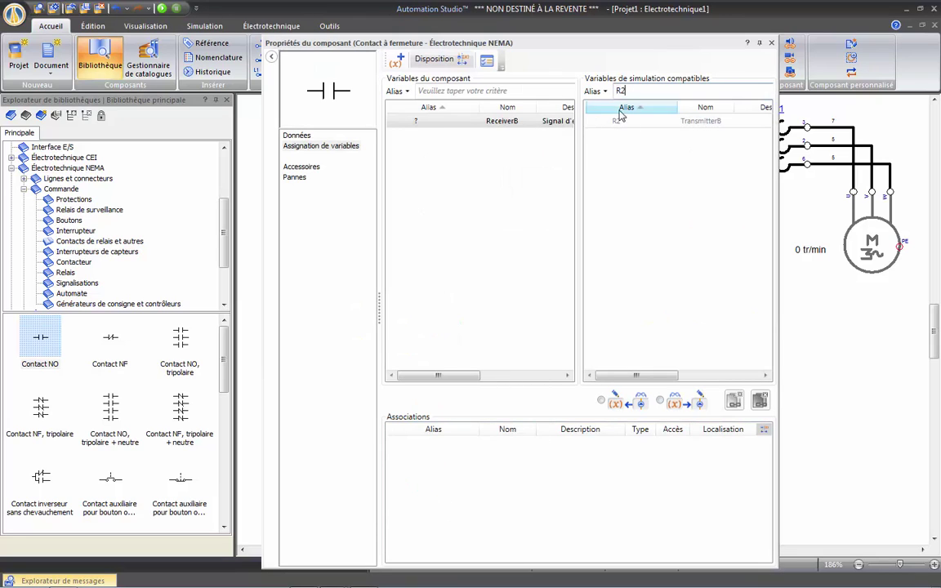
{"action": "double_click", "coordinate": [624, 120]}
{"action": "left_click", "coordinate": [772, 44]}
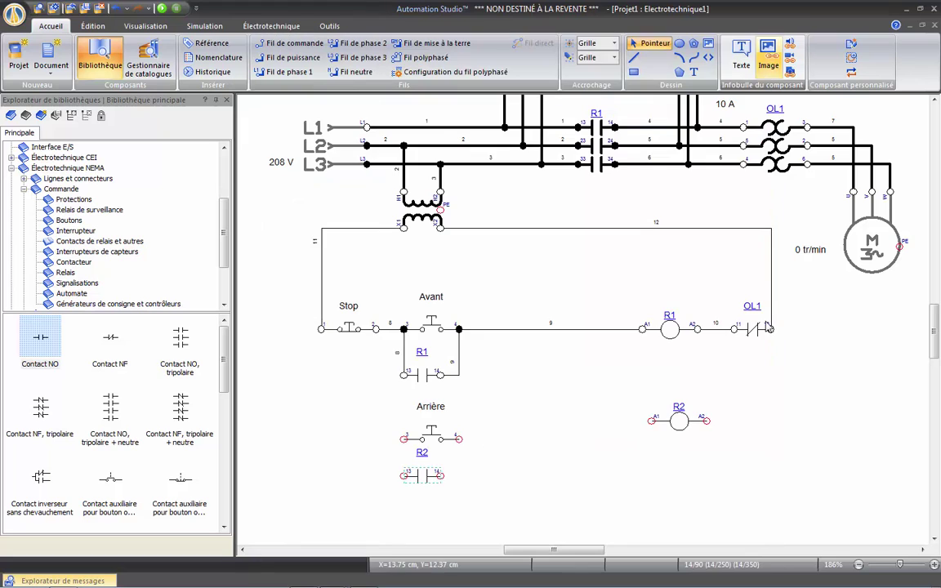
Associate the upper three-pole contactor contact, above the R1 power contact, with coil variable R2
{"action": "scroll", "coordinate": [848, 441], "scroll_direction": "up", "scroll_amount": 2}
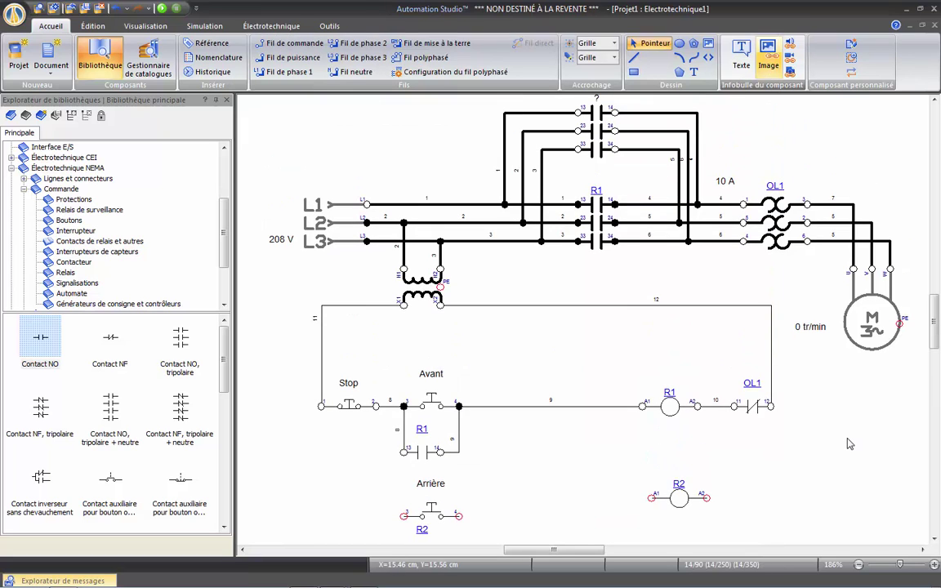
{"action": "double_click", "coordinate": [591, 145]}
{"action": "left_click", "coordinate": [619, 121]}
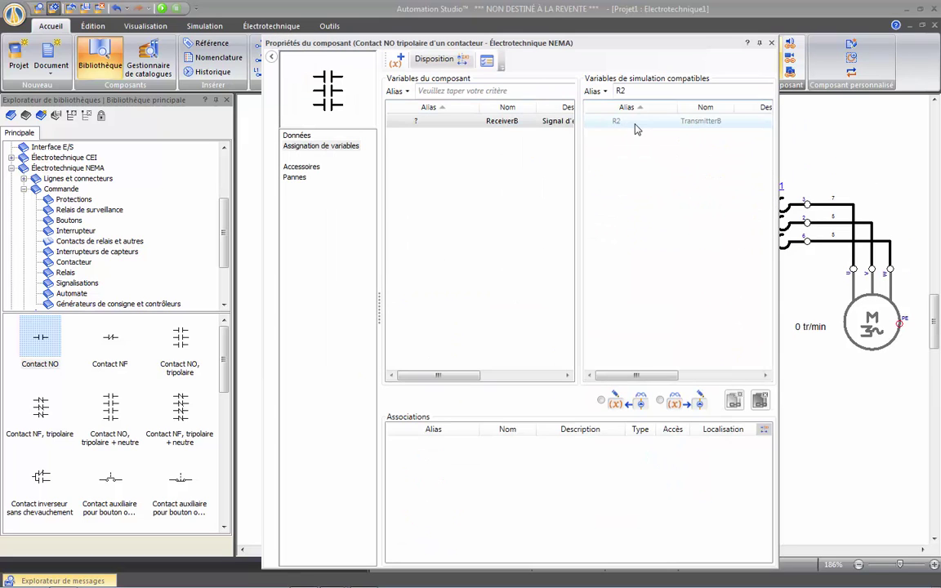
{"action": "left_click", "coordinate": [614, 400]}
{"action": "left_click", "coordinate": [770, 43]}
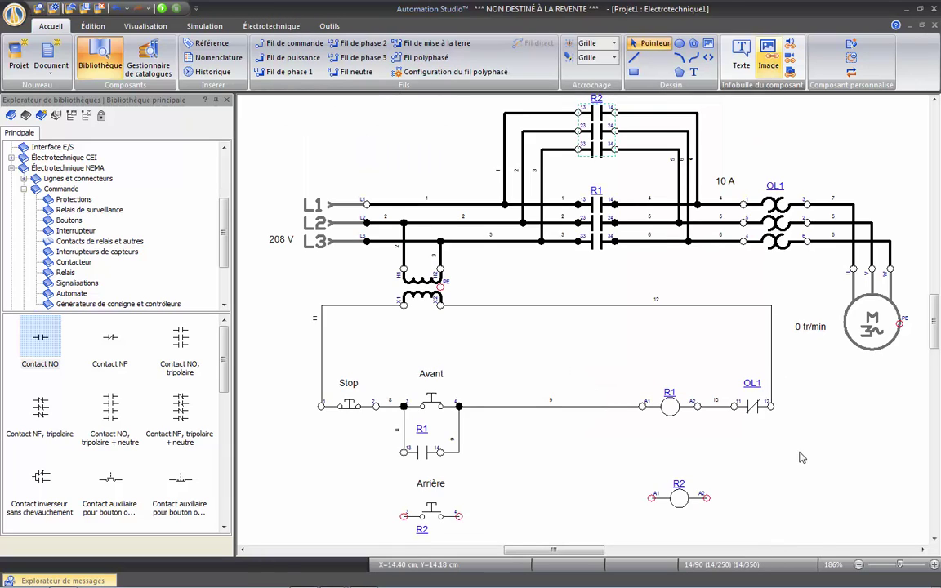
Connect the R2 holding contact in parallel with the Arrière pushbutton and link the pushbutton's output to coil R2 using control wires
{"action": "scroll", "coordinate": [796, 449], "scroll_direction": "down", "scroll_amount": 1}
{"action": "left_click", "coordinate": [290, 42]}
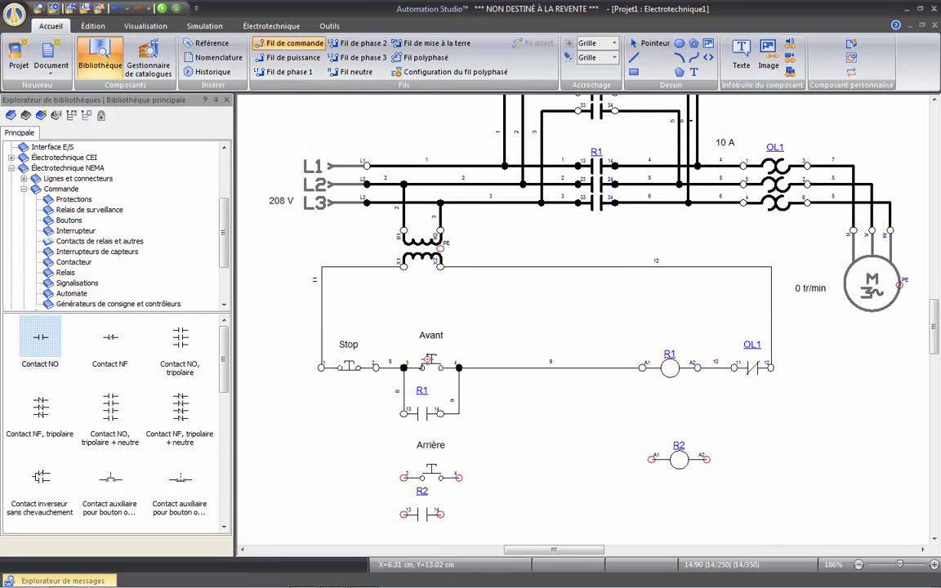
{"action": "scroll", "coordinate": [427, 359], "scroll_direction": "down", "scroll_amount": 1}
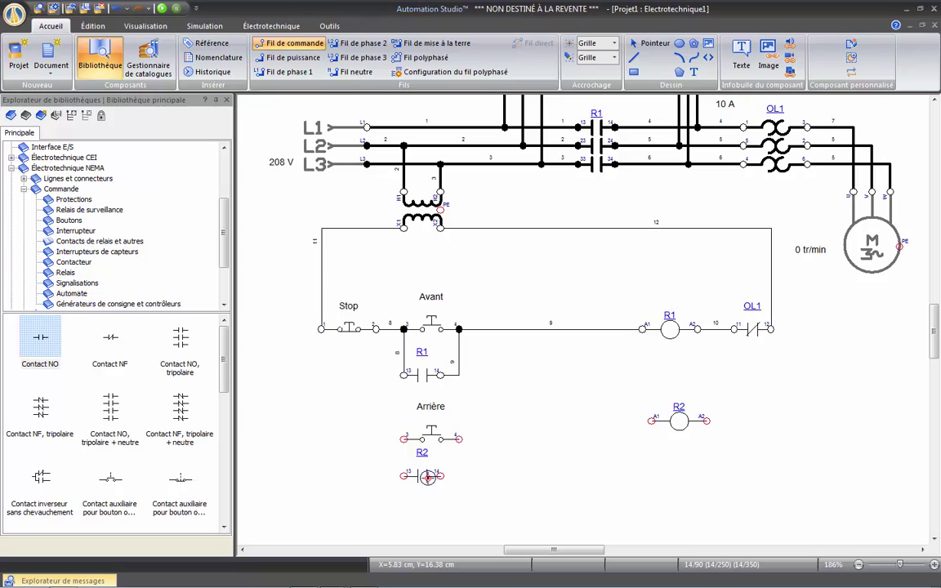
{"action": "left_click", "coordinate": [441, 477]}
{"action": "left_click", "coordinate": [459, 439]}
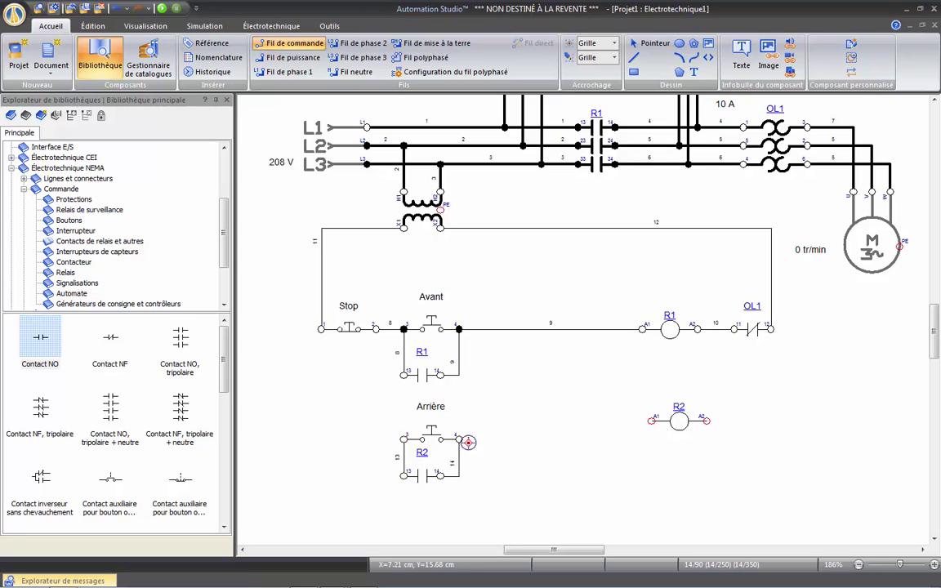
{"action": "left_click", "coordinate": [649, 421]}
{"action": "left_click", "coordinate": [459, 438]}
{"action": "key", "text": "Escape"}
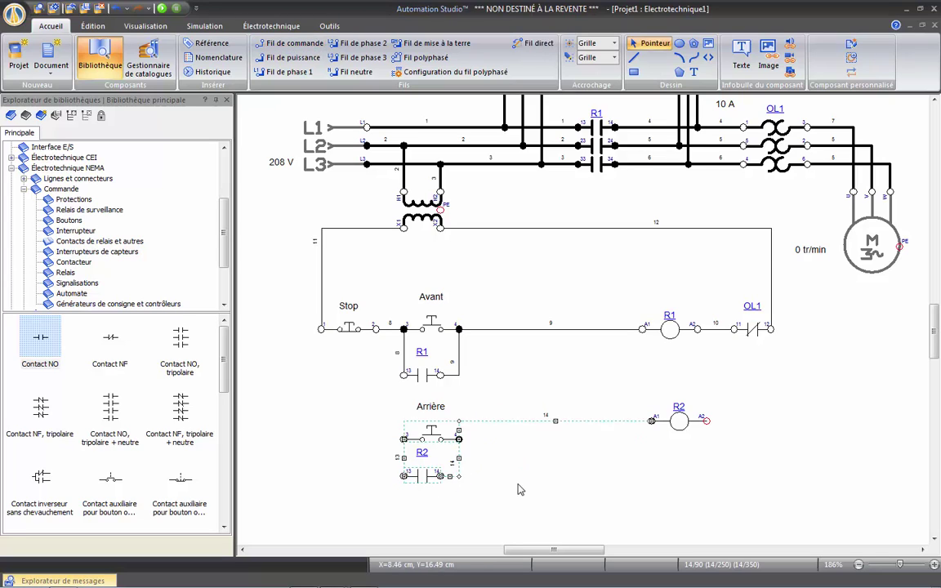
Move the Arrière pushbutton and its R2 holding contact up together so they align with coil R2
{"action": "left_click", "coordinate": [499, 500]}
{"action": "left_click_drag", "start_coordinate": [376, 406], "coordinate": [507, 513]}
{"action": "key", "text": "Up"}
{"action": "key", "text": "Up"}
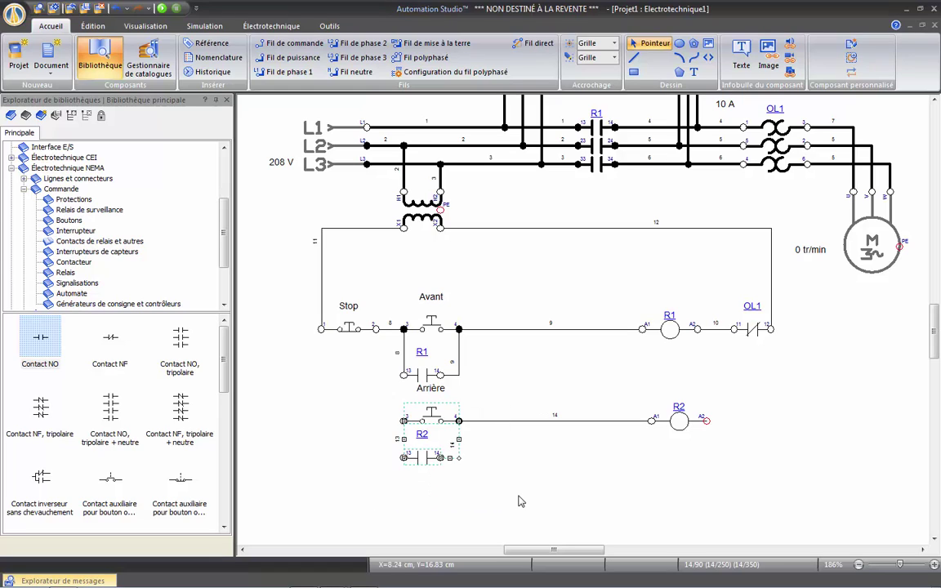
{"action": "left_click", "coordinate": [518, 501]}
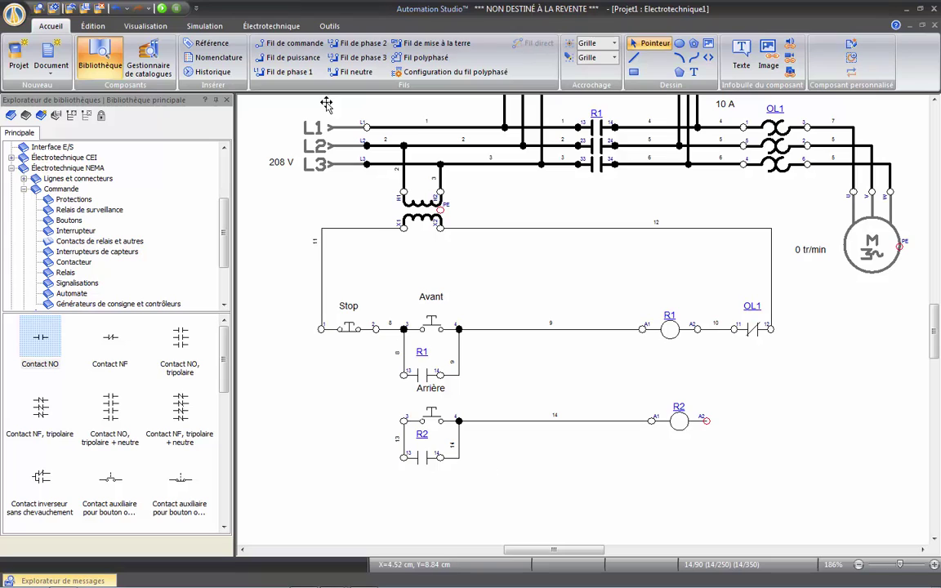
Wire the Arrière pushbutton's input to the R1 holding contact and coil R2's A2 terminal to the wire between coil R1 and OL1
{"action": "left_click", "coordinate": [282, 43]}
{"action": "left_click", "coordinate": [404, 375]}
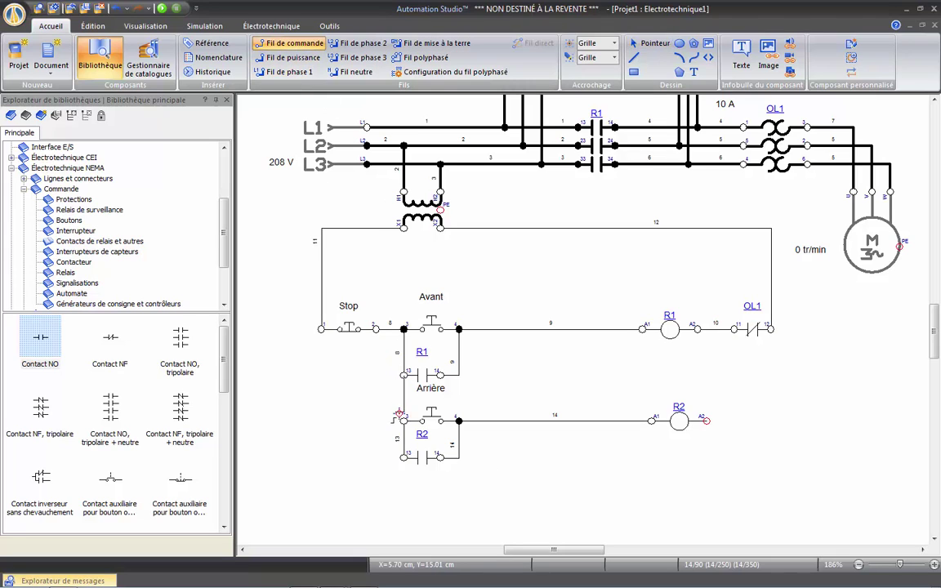
{"action": "left_click", "coordinate": [404, 420]}
{"action": "left_click", "coordinate": [706, 420]}
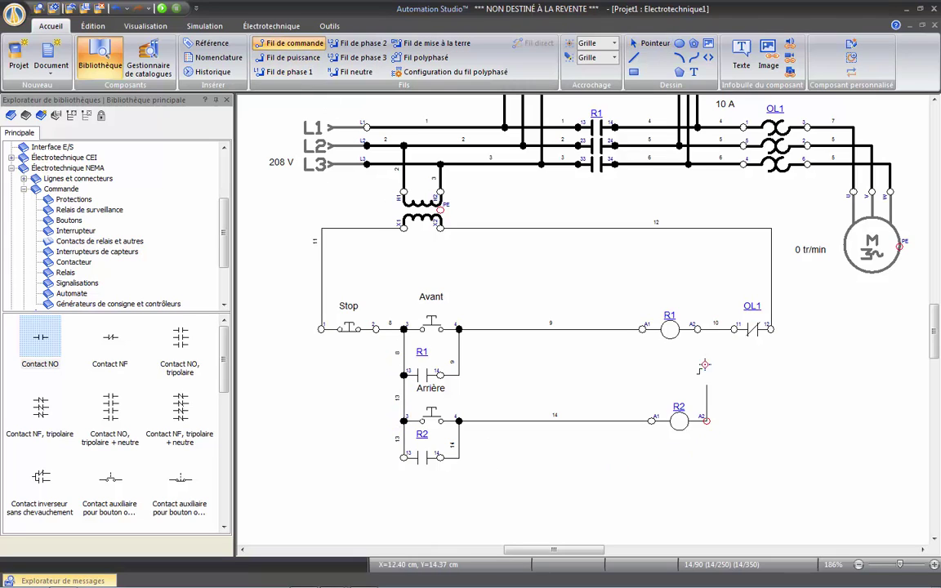
{"action": "left_click", "coordinate": [706, 329]}
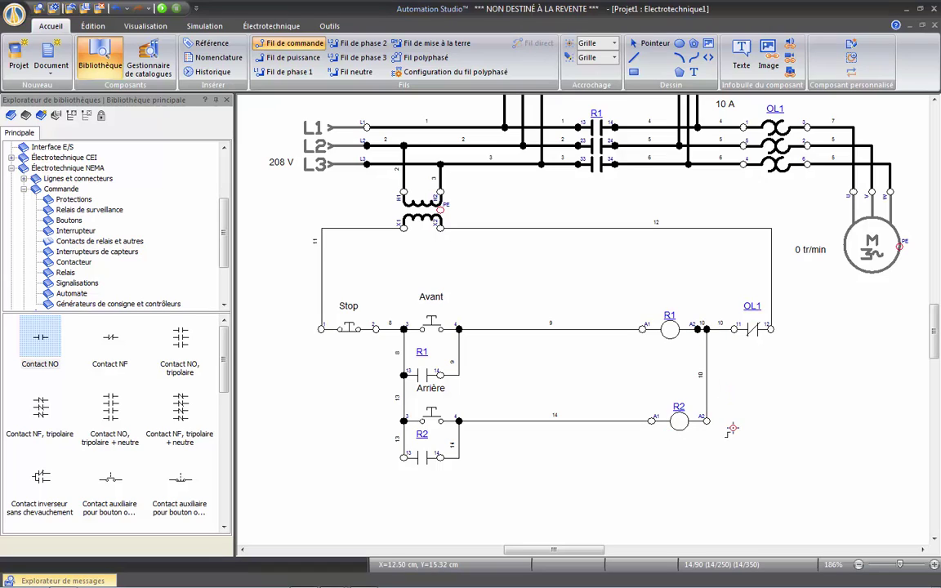
{"action": "key", "text": "Escape"}
Align coil R2 directly under coil R1 and straighten the vertical wire joining their A2 terminals
{"action": "left_click", "coordinate": [679, 421]}
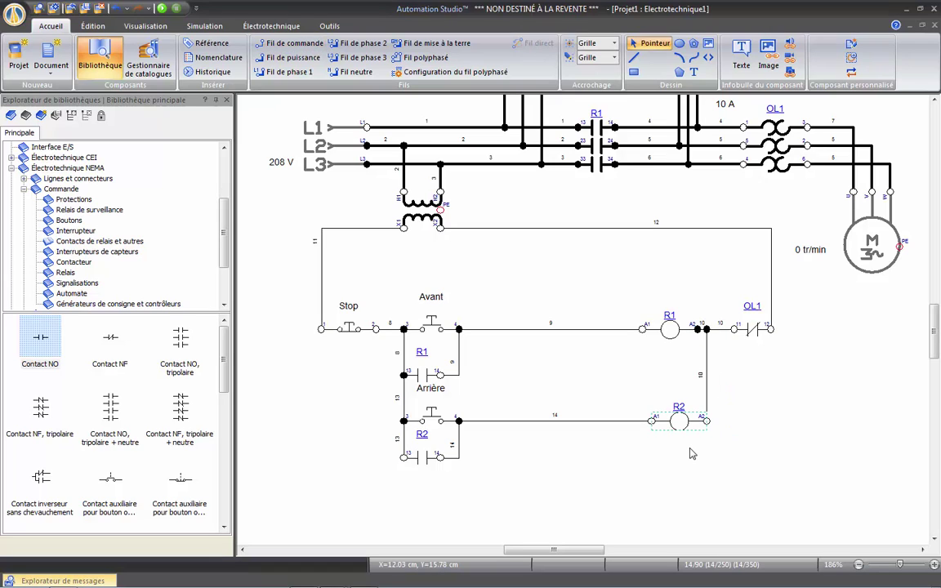
{"action": "left_click_drag", "start_coordinate": [692, 420], "coordinate": [683, 420]}
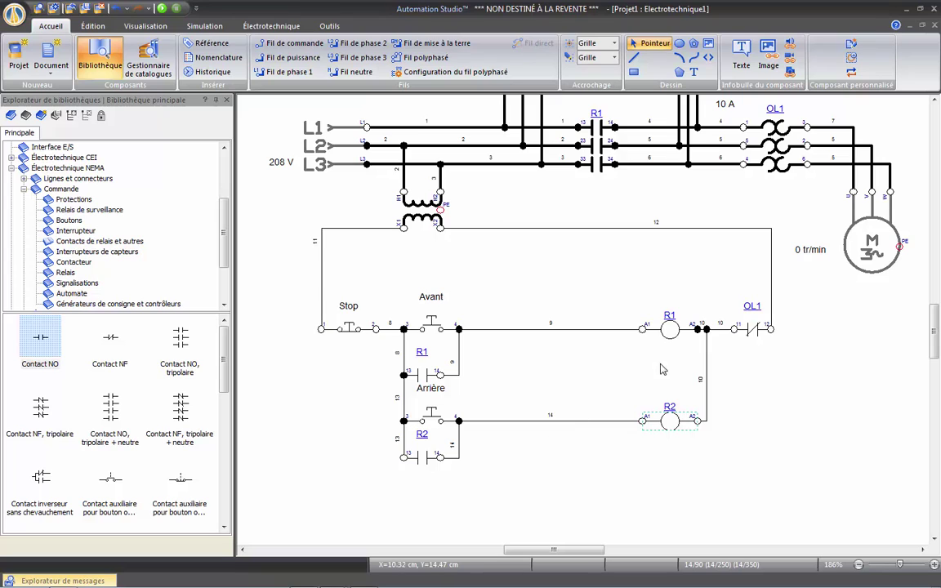
{"action": "left_click_drag", "start_coordinate": [707, 365], "coordinate": [701, 375]}
{"action": "left_click", "coordinate": [531, 331]}
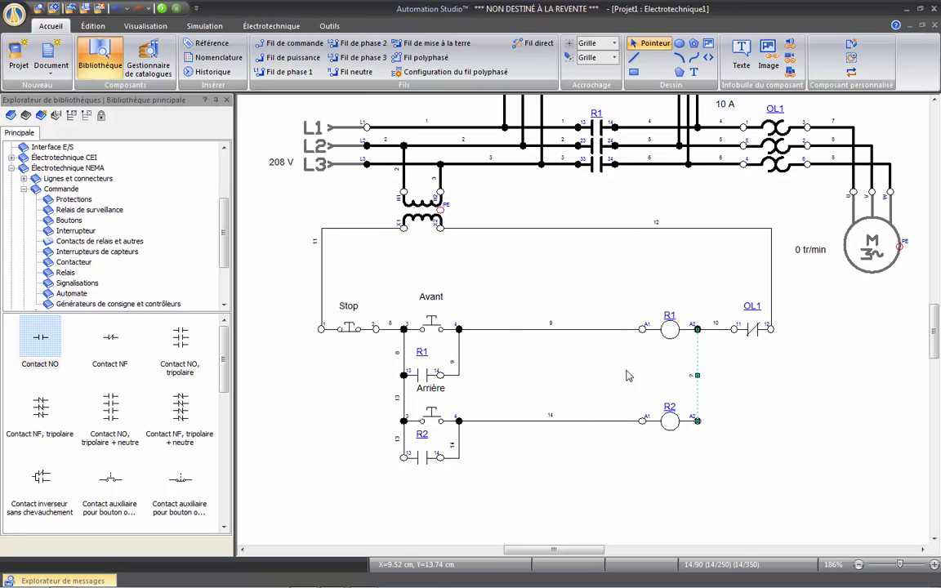
{"action": "left_click", "coordinate": [749, 402]}
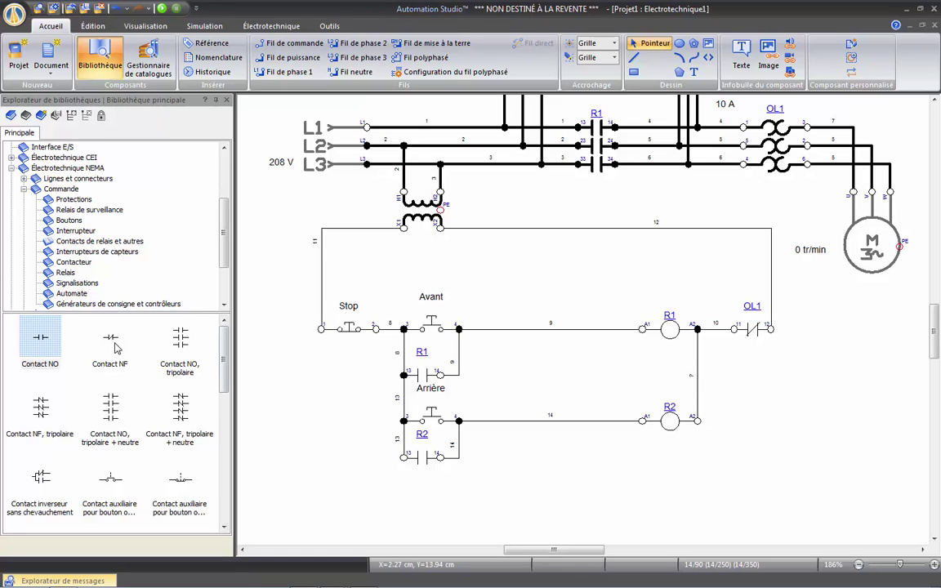
Insert a normally closed contact (Contact NF) associated with R2 into the wire between the Avant pushbutton and coil R1
{"action": "left_click_drag", "start_coordinate": [41, 336], "coordinate": [511, 322]}
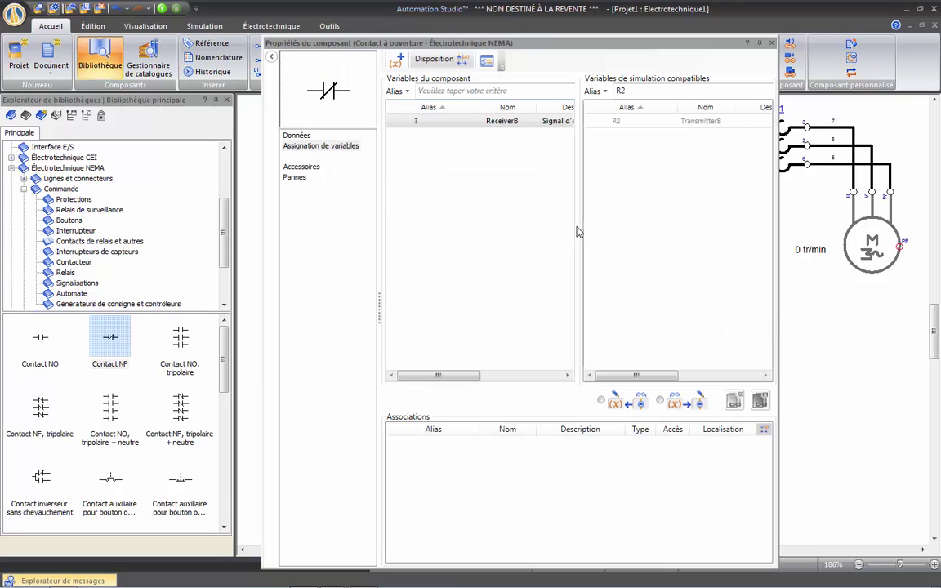
{"action": "double_click", "coordinate": [621, 121]}
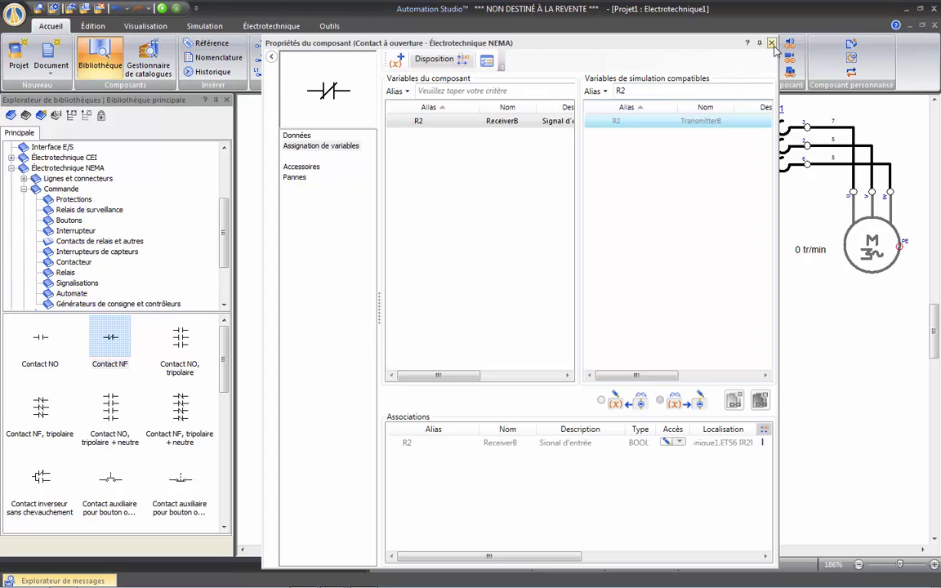
{"action": "left_click", "coordinate": [771, 43]}
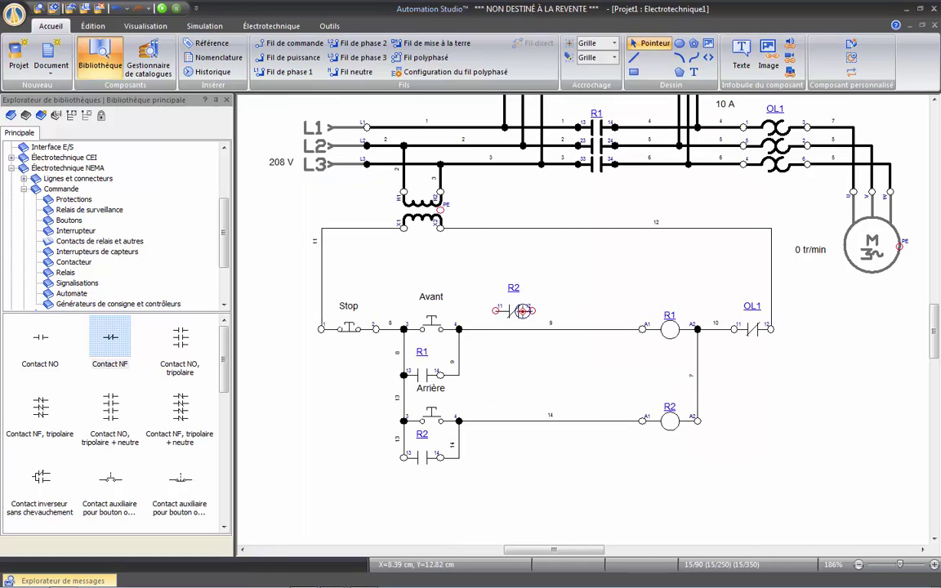
{"action": "left_click_drag", "start_coordinate": [517, 315], "coordinate": [517, 333]}
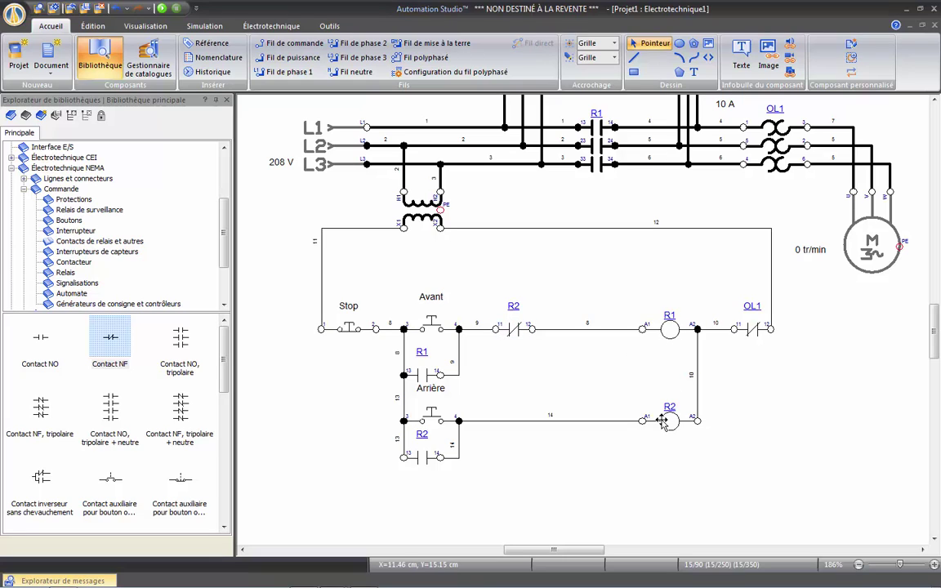
Insert a normally closed contact (Contact NF) associated with R1 into the wire between the Arrière pushbutton and coil R2
{"action": "left_click_drag", "start_coordinate": [111, 337], "coordinate": [520, 417]}
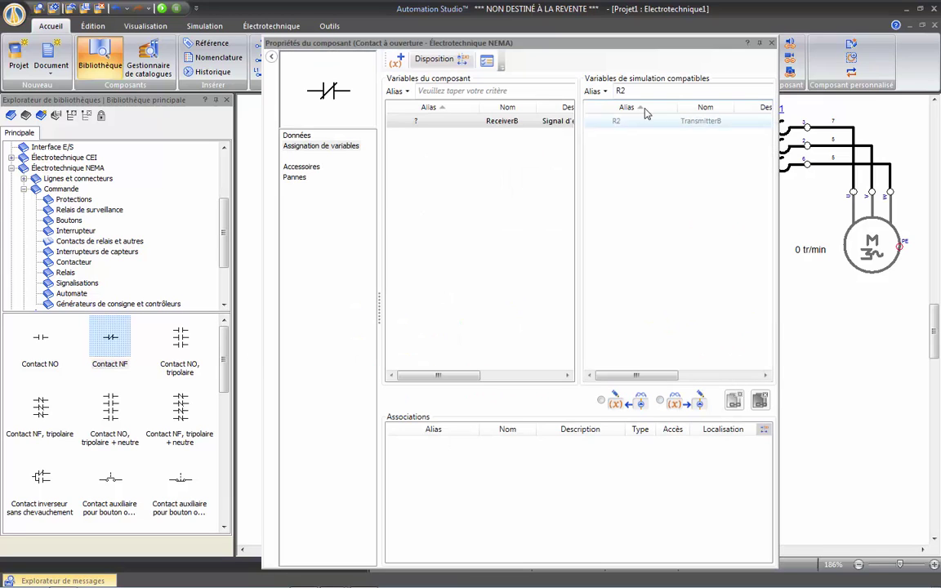
{"action": "key", "text": "BackSpace"}
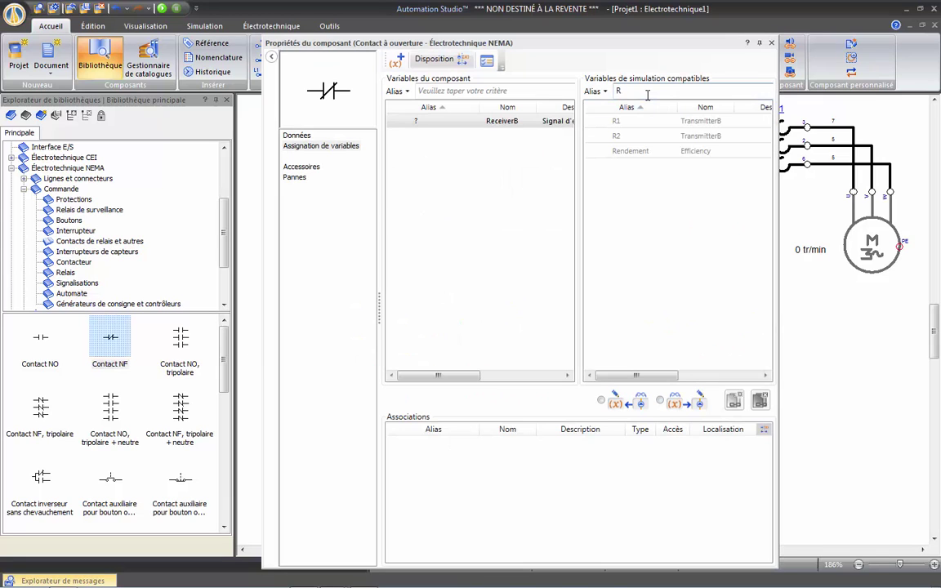
{"action": "double_click", "coordinate": [626, 120]}
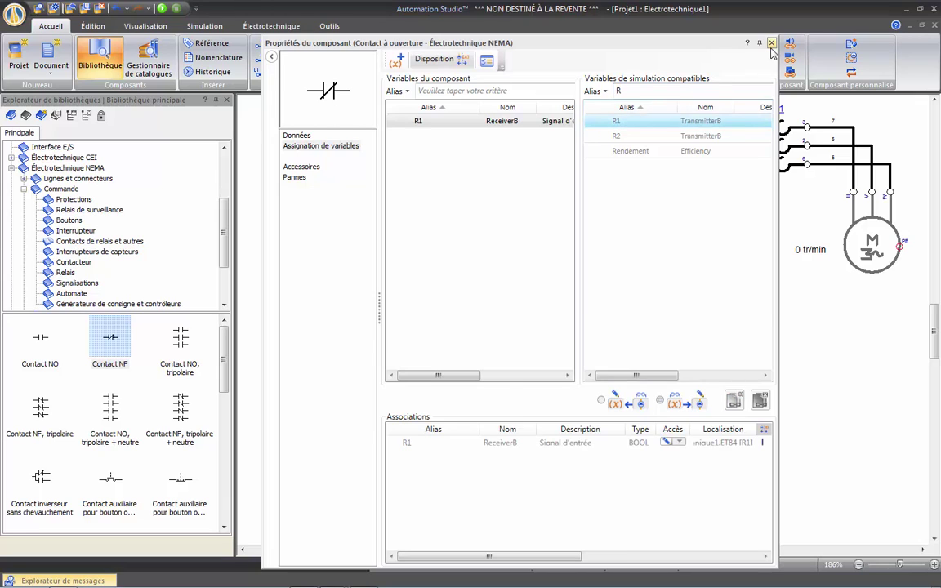
{"action": "left_click", "coordinate": [771, 43]}
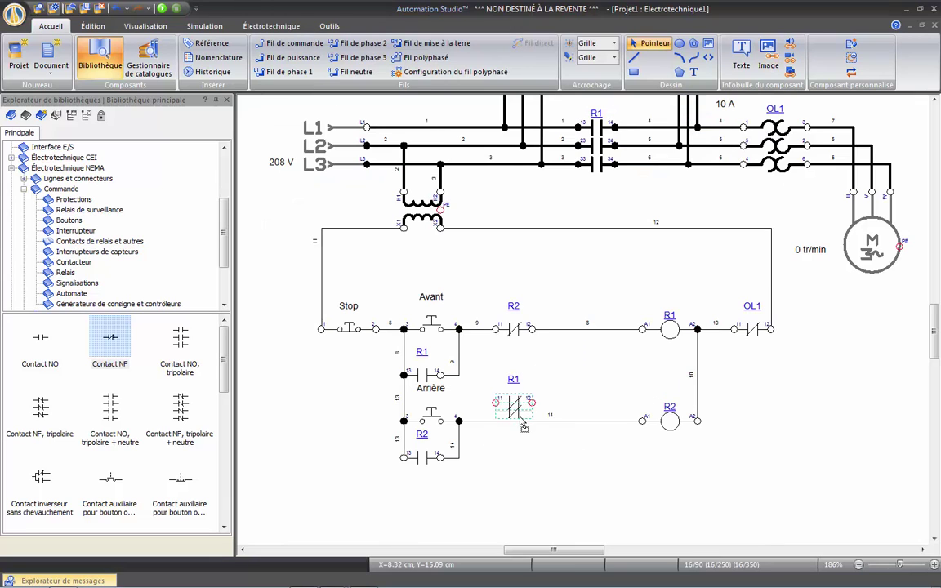
{"action": "left_click_drag", "start_coordinate": [522, 423], "coordinate": [523, 442]}
Set the control transformer's primary voltage (Tension primaire) to 208 V
{"action": "right_click", "coordinate": [571, 455]}
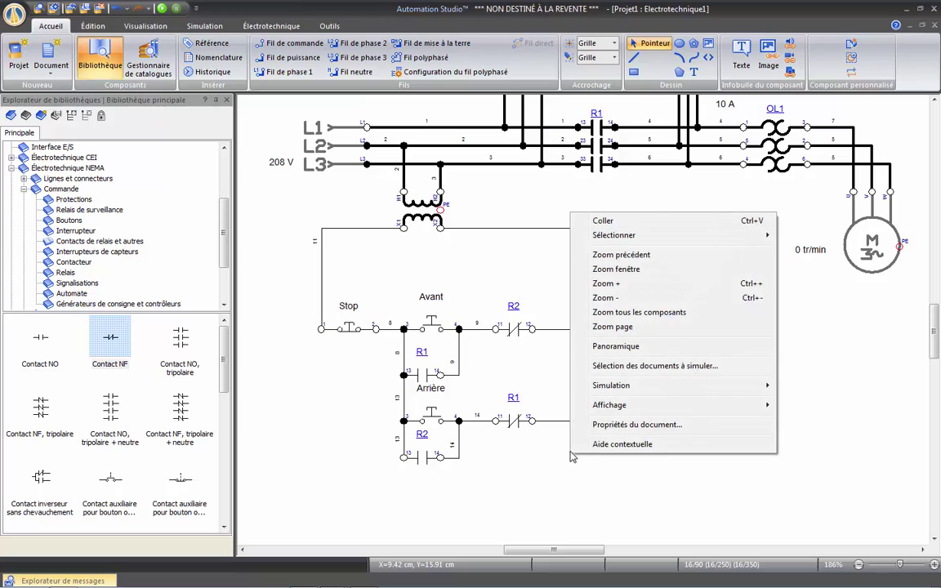
{"action": "left_click", "coordinate": [684, 312]}
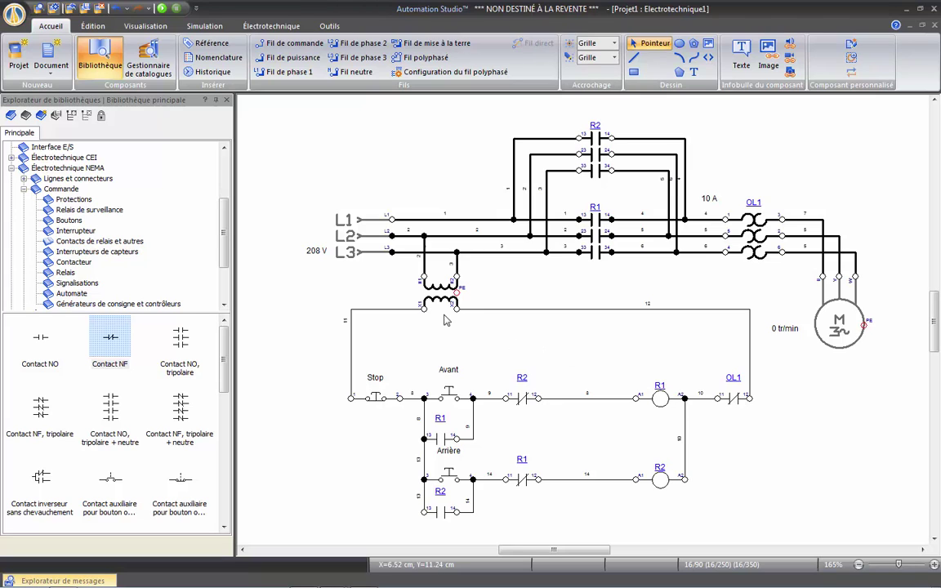
{"action": "double_click", "coordinate": [435, 284]}
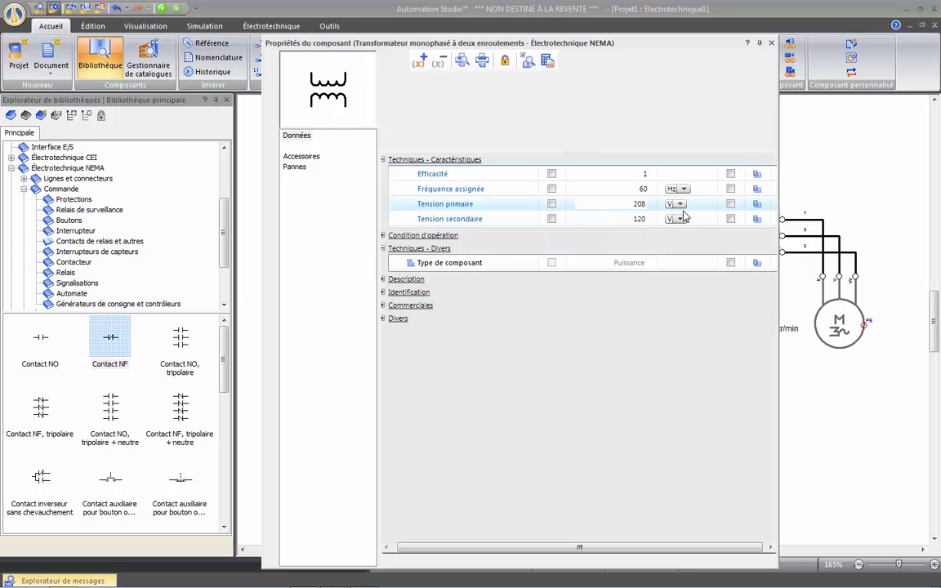
{"action": "left_click", "coordinate": [683, 214]}
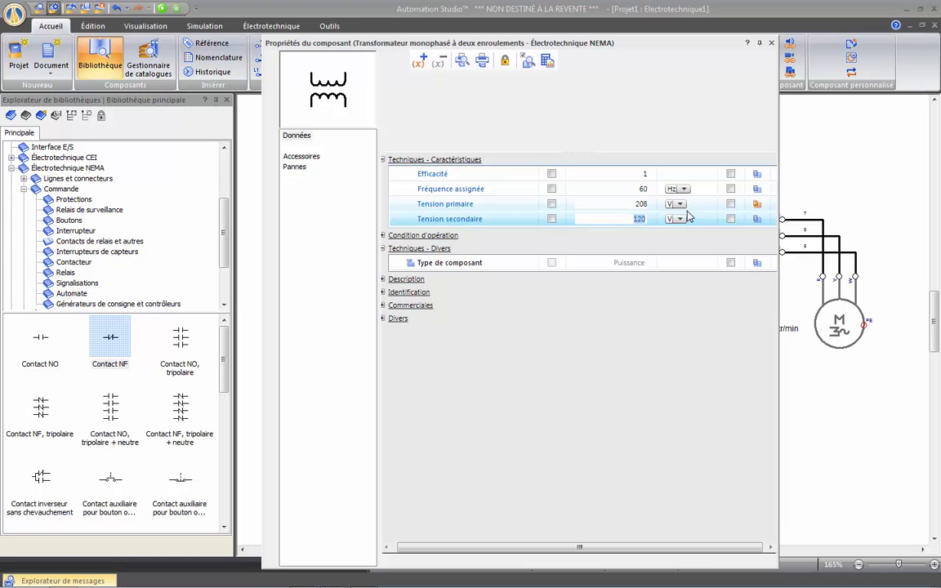
{"action": "left_click", "coordinate": [770, 42]}
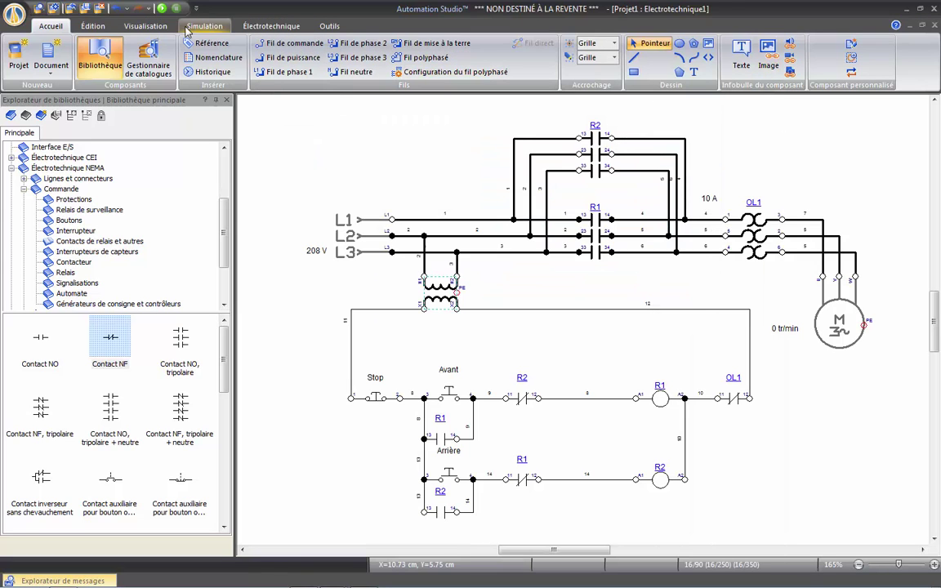
Simulate the circuit and operate the Avant, Stop and Arrière pushbuttons in turn to run, stop and reverse the motor
{"action": "left_click", "coordinate": [162, 8]}
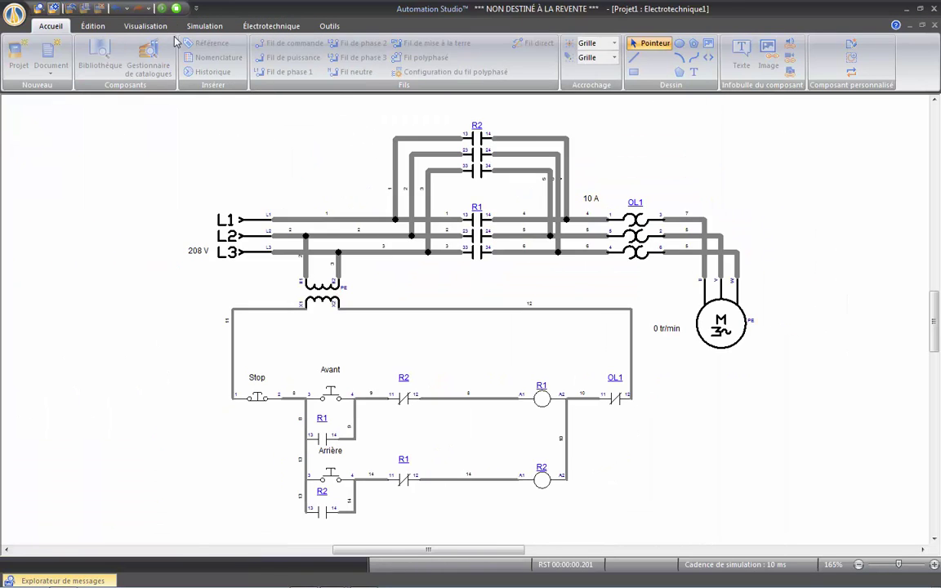
{"action": "left_click", "coordinate": [331, 398]}
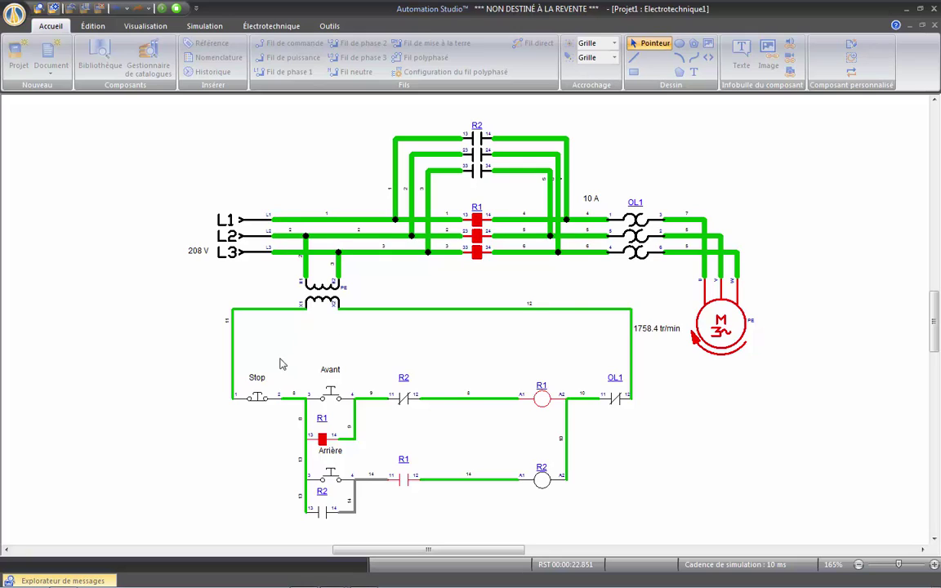
{"action": "left_click", "coordinate": [262, 404]}
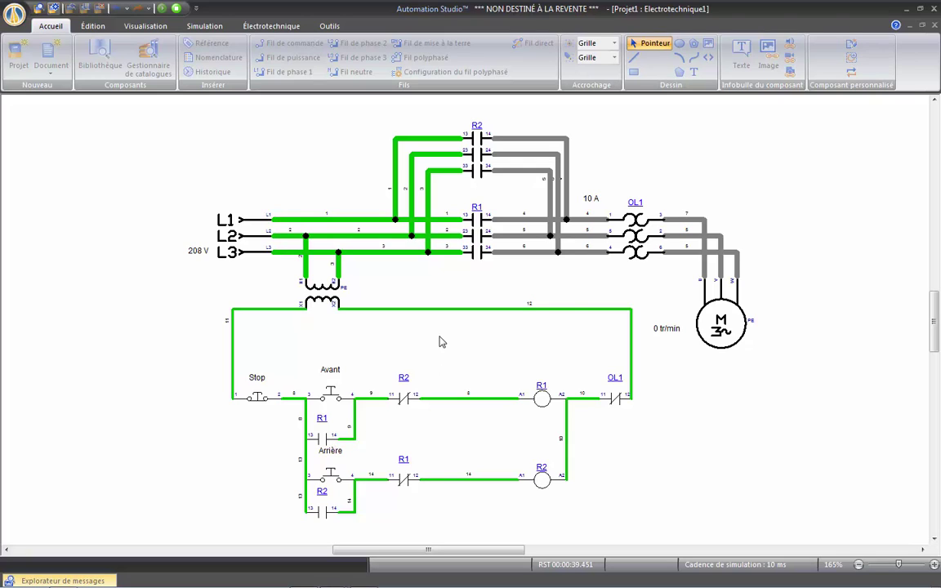
{"action": "left_click", "coordinate": [330, 481]}
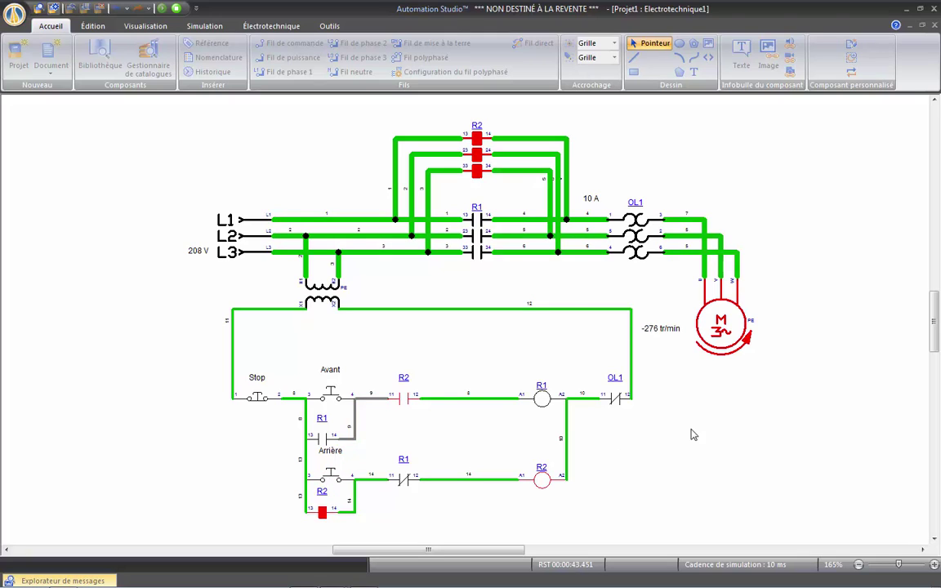